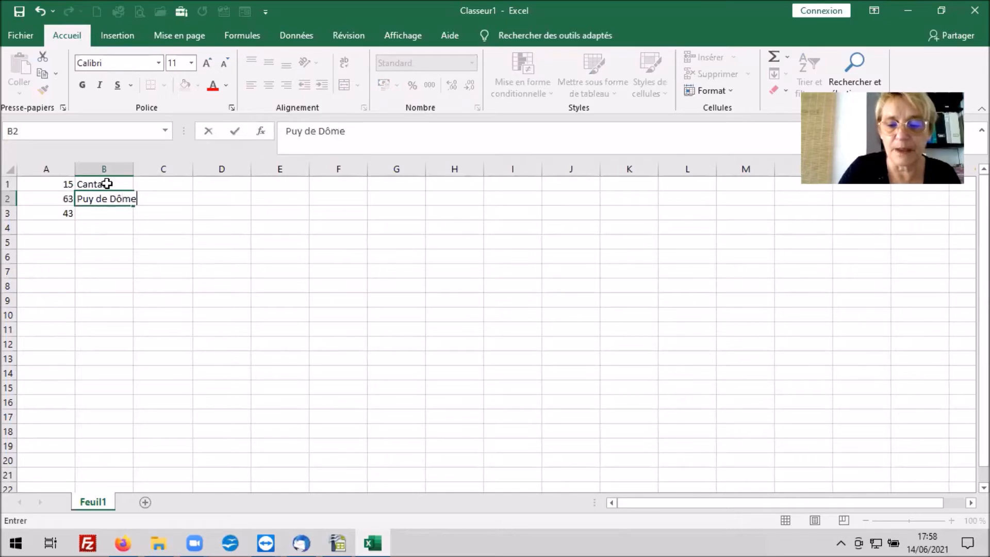
# Step: Enter "Haute loire" in B3 as the name for department 43
pyautogui.write('Ha')
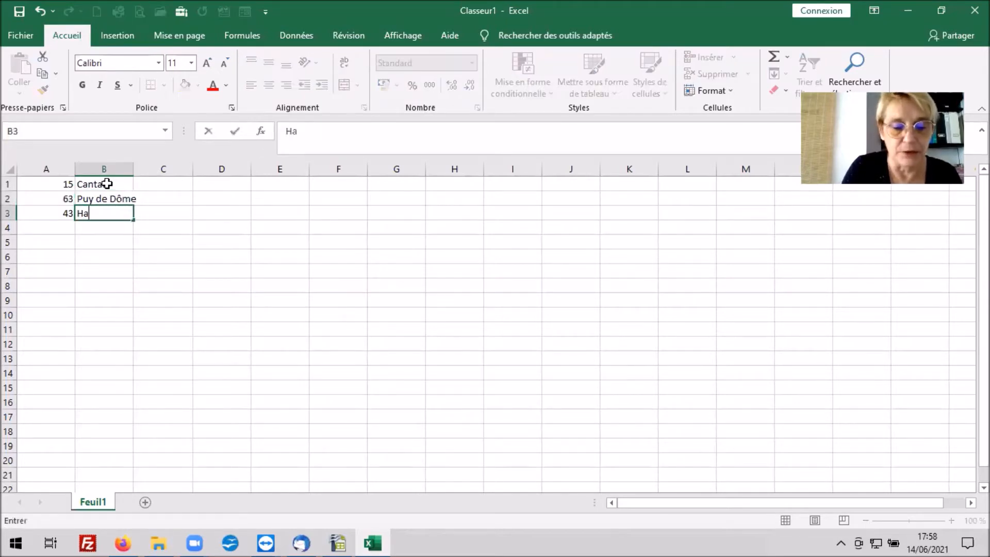
pyautogui.write('ute loire')
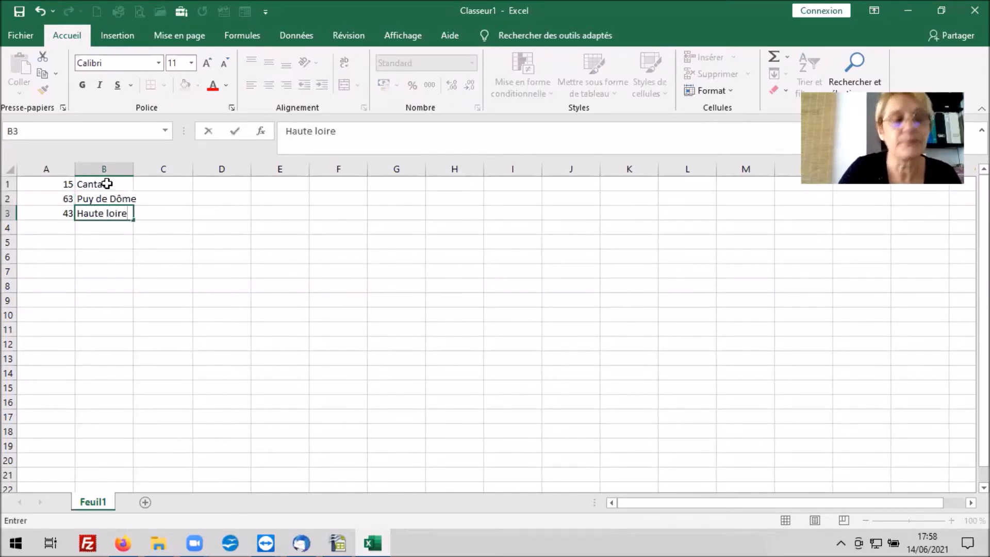
pyautogui.press('Return')
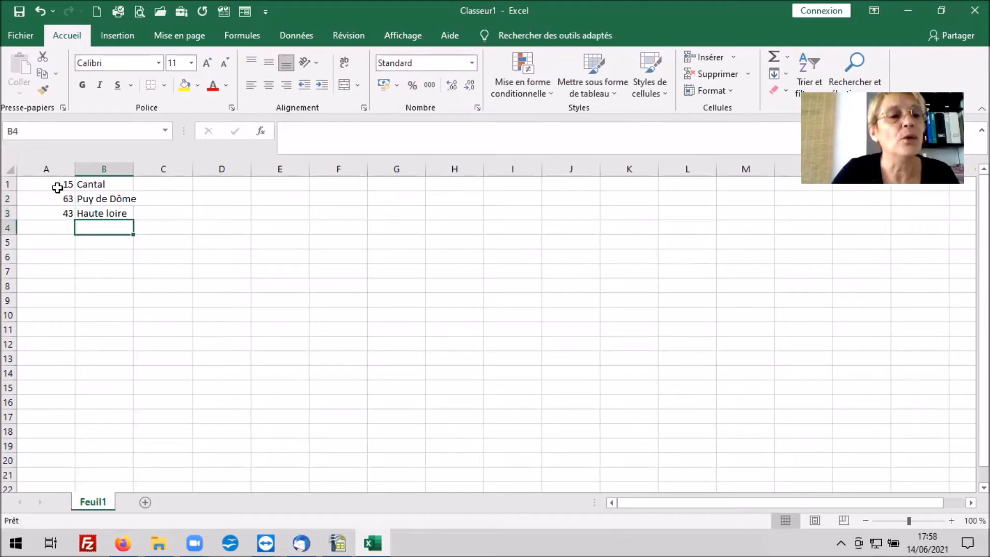
# Step: Define the name "departement" for the range A1:B11, leaving spare rows below the department list
pyautogui.moveTo(57, 184); pyautogui.dragTo(97, 315)
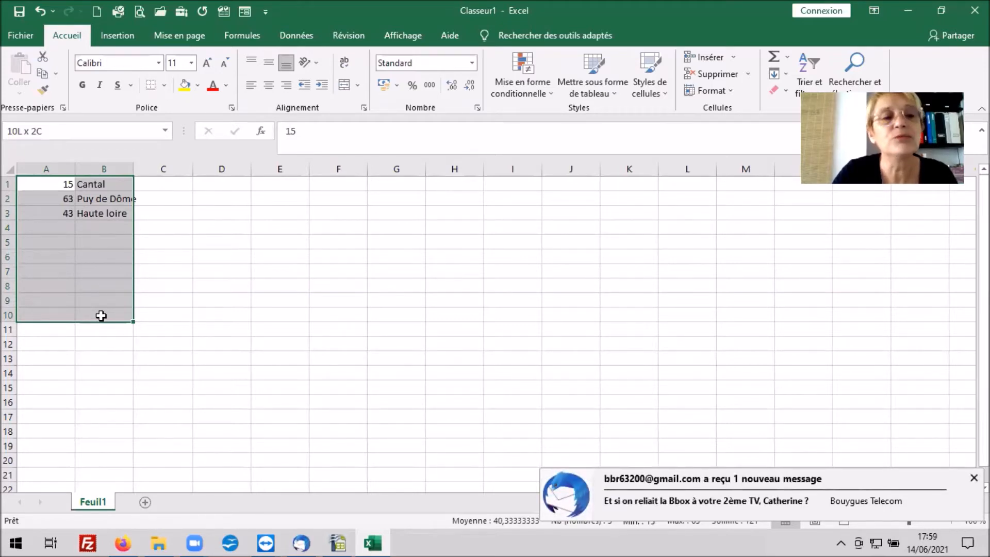
pyautogui.moveTo(101, 321); pyautogui.dragTo(101, 323)
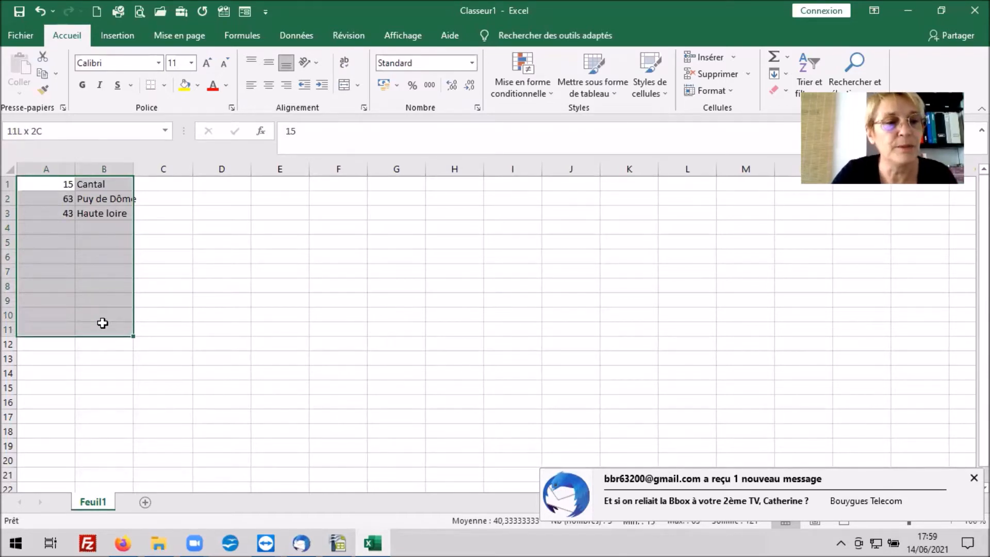
pyautogui.click(25, 131)
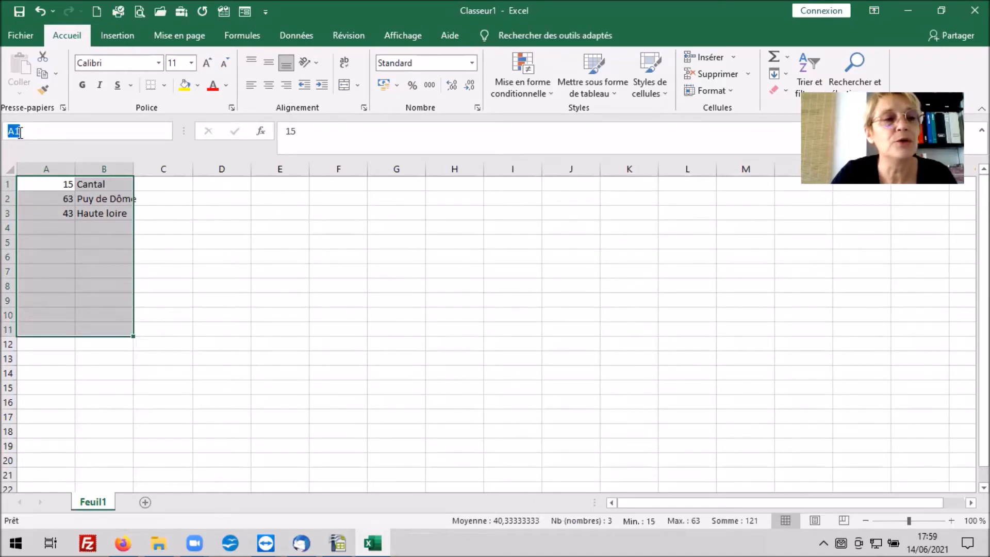
pyautogui.write('deparetemnt')
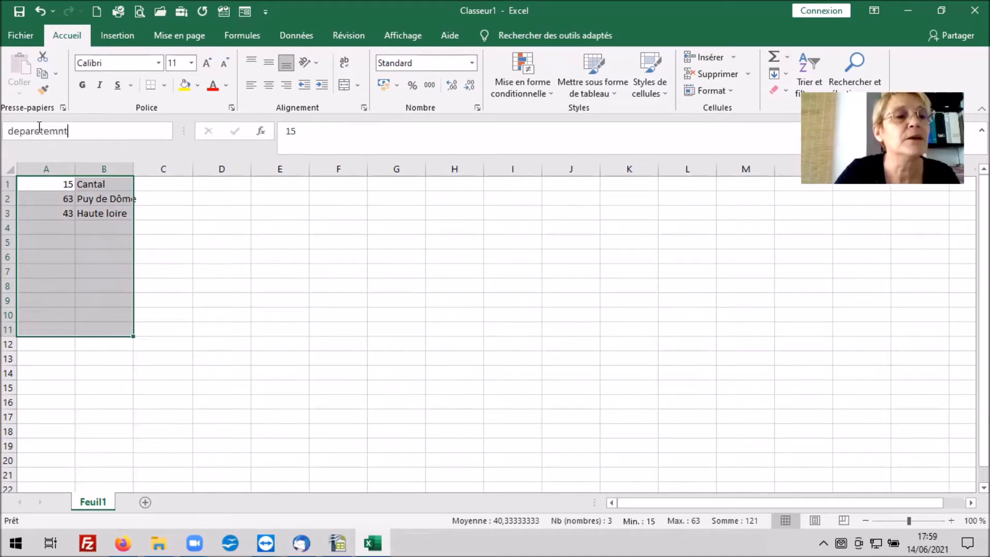
pyautogui.click(37, 131)
pyautogui.write('e')
pyautogui.press('Delete')
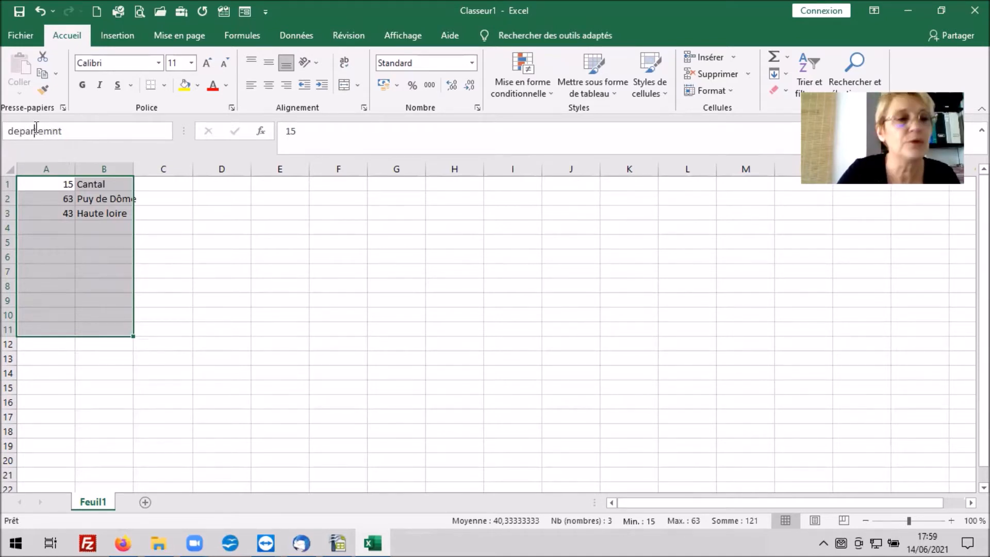
pyautogui.click(56, 131)
pyautogui.write('e')
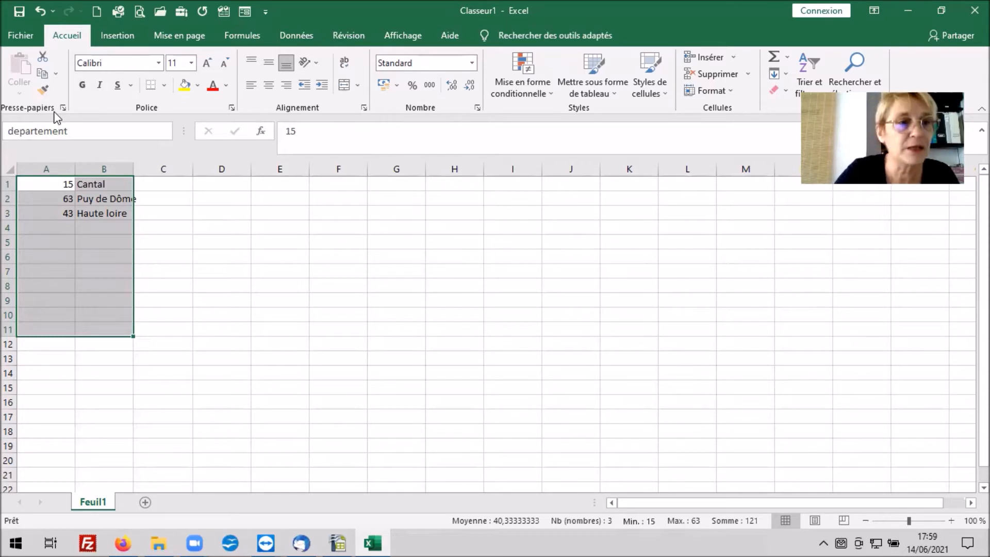
pyautogui.press('Return')
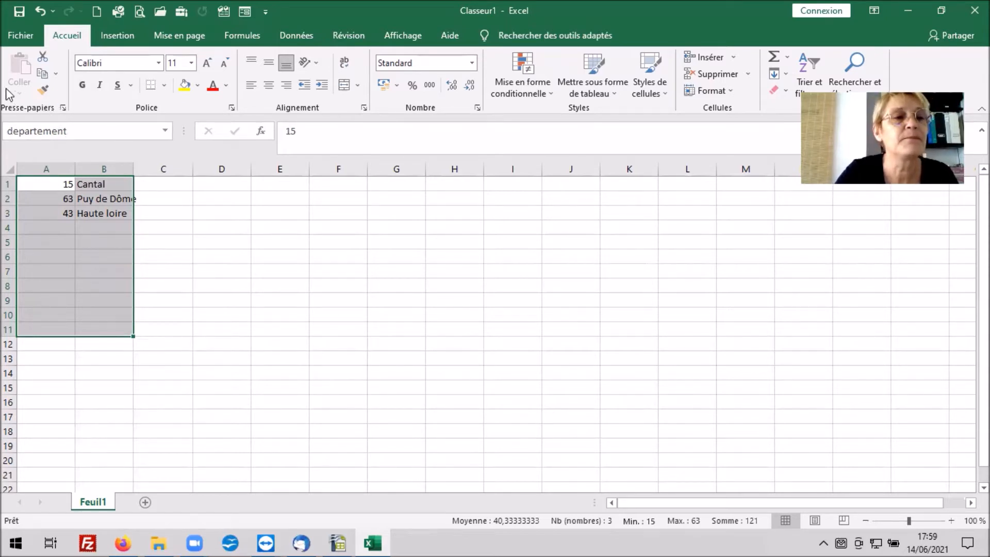
# Step: Enter the note "sélectionner la zone ci contre et aller dans la zone Nom" in D1
pyautogui.click(208, 183)
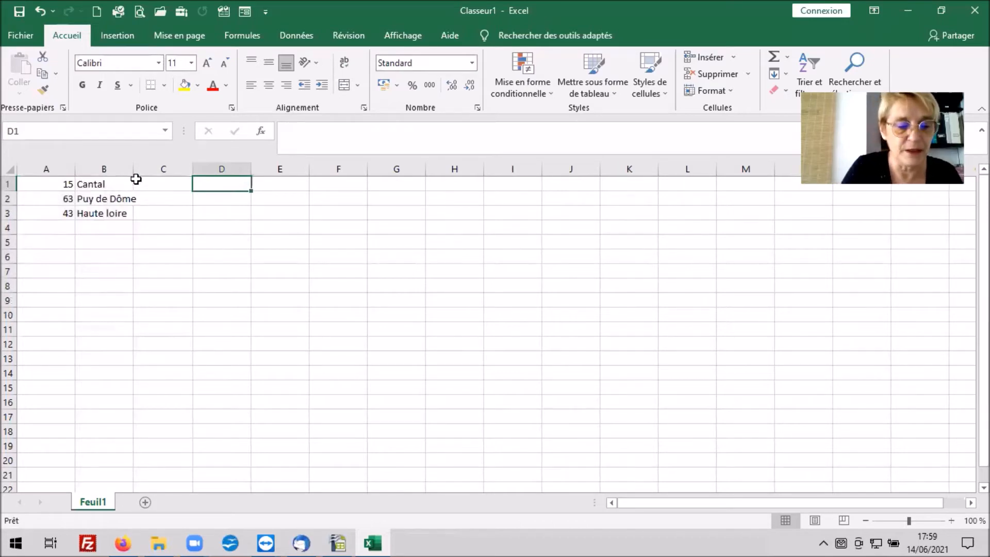
pyautogui.write('sélectionner la zo')
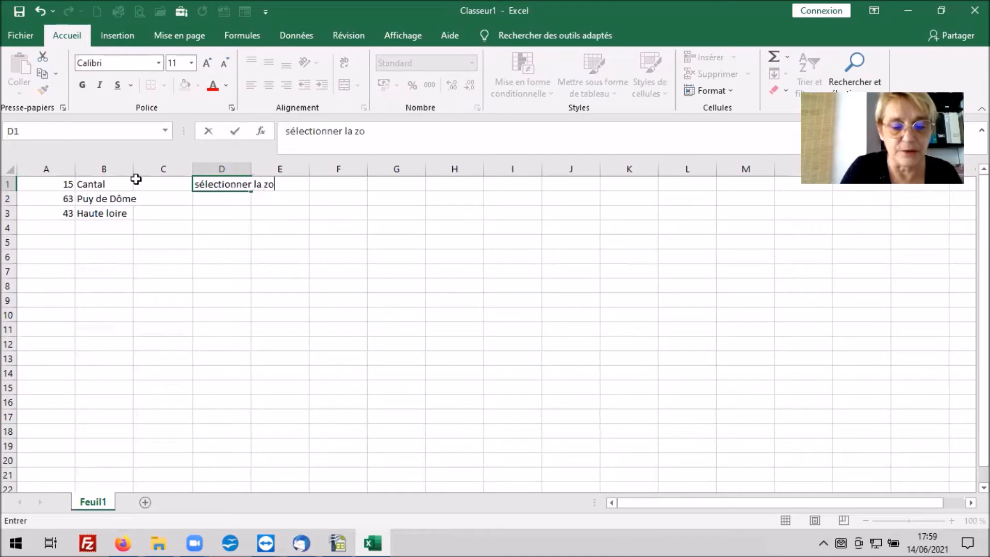
pyautogui.write('ne ci contre et')
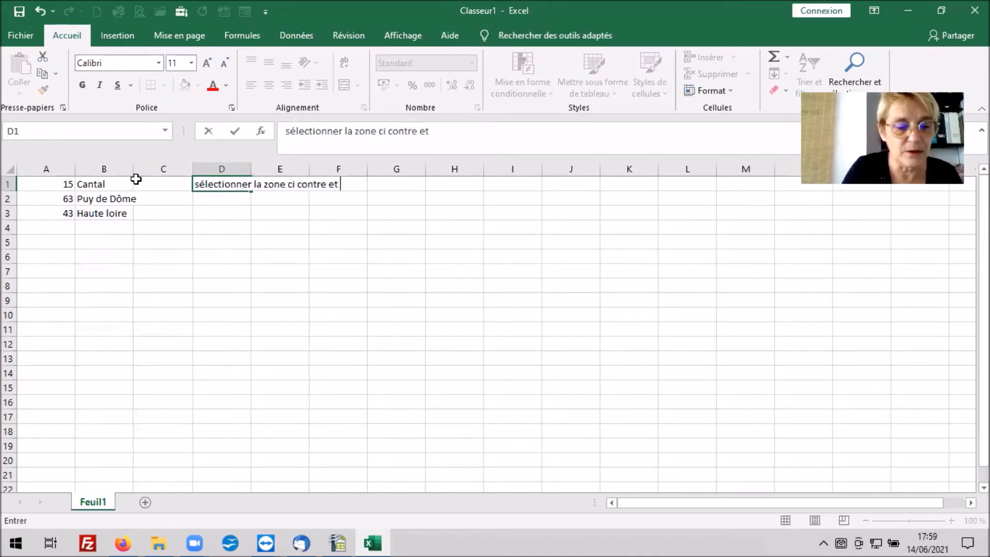
pyautogui.write(' aller')
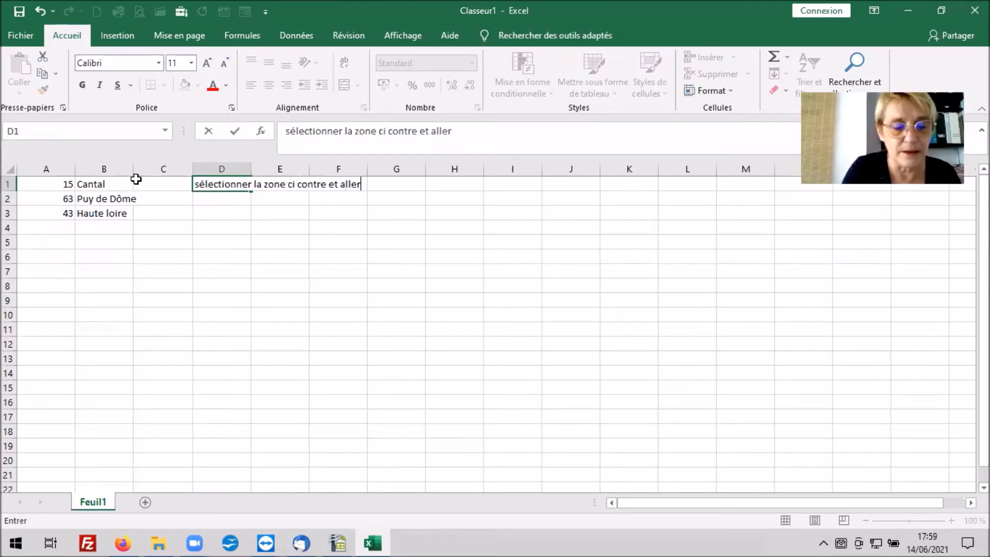
pyautogui.write(' dans la zo')
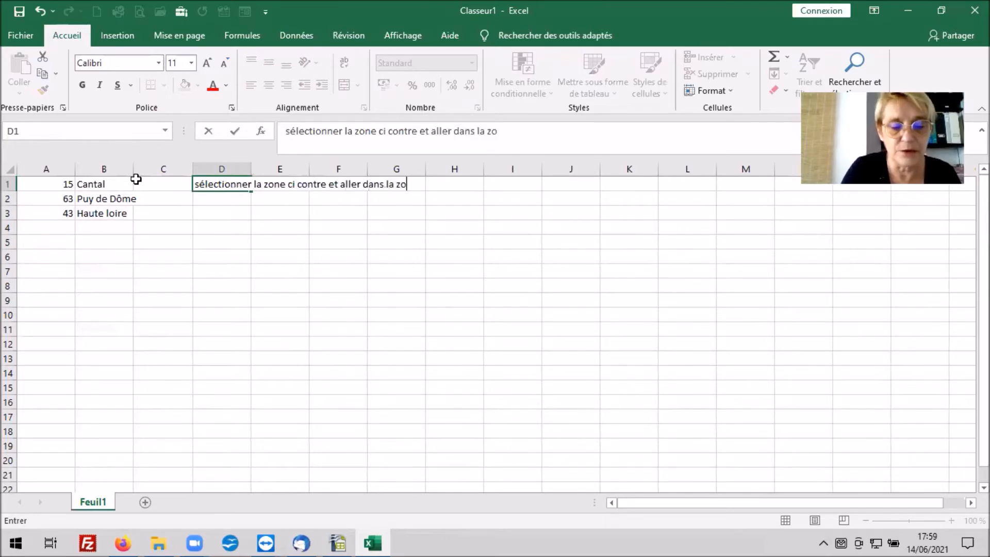
pyautogui.write('ne Nom')
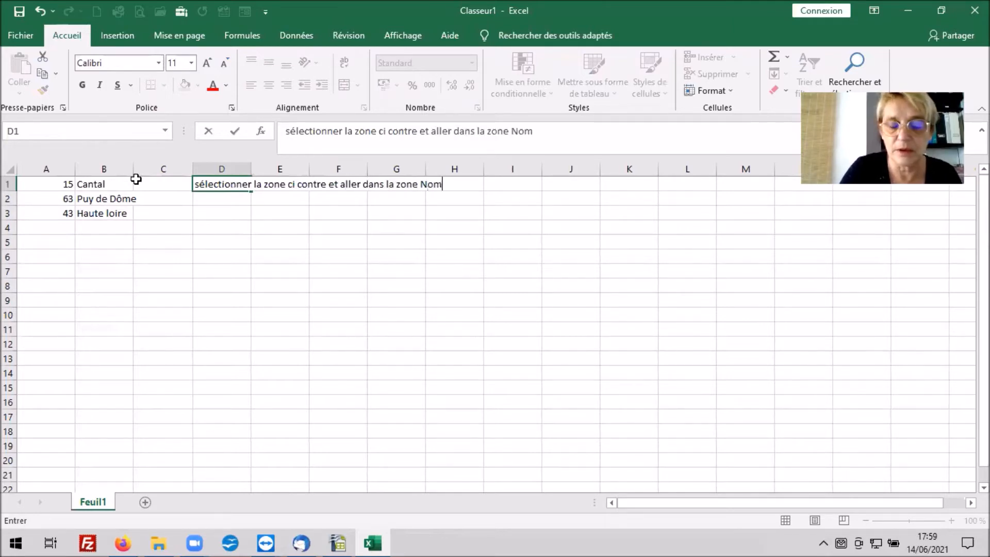
pyautogui.press('Return')
# Step: Enter the note "taper un nom sans espace ni caractères spéciaux et accentués..." in D2
pyautogui.write('taper')
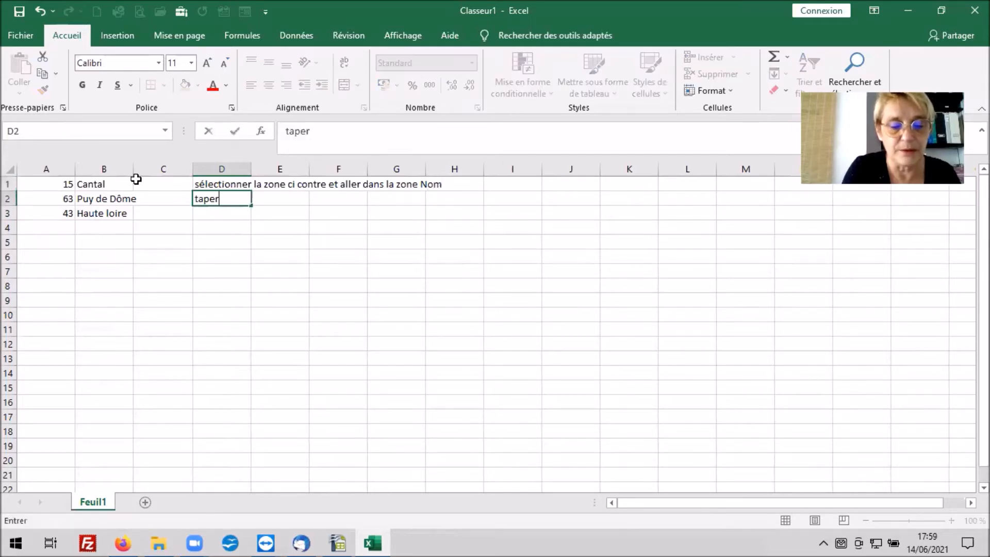
pyautogui.write(' un nom')
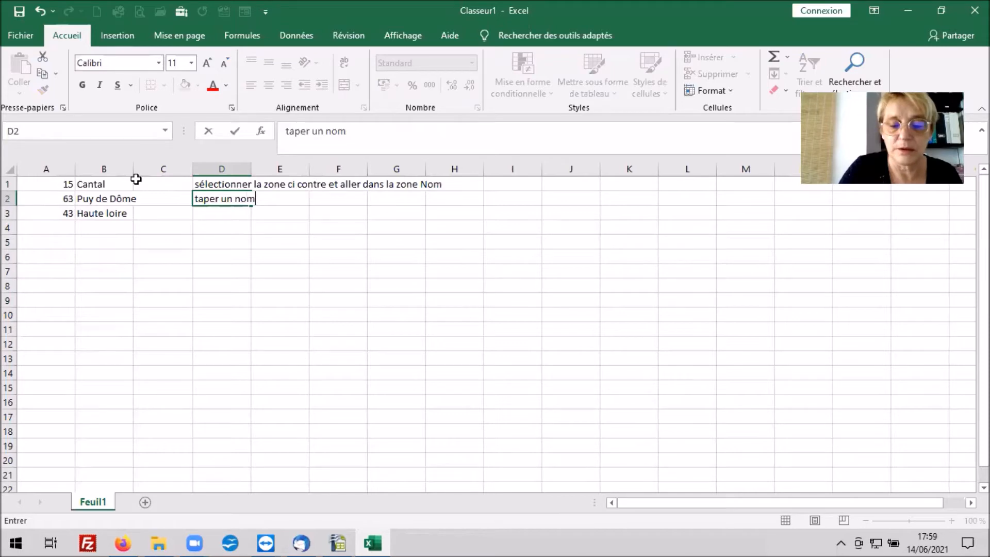
pyautogui.write(' sans espace ni caractères spéciaux et acc')
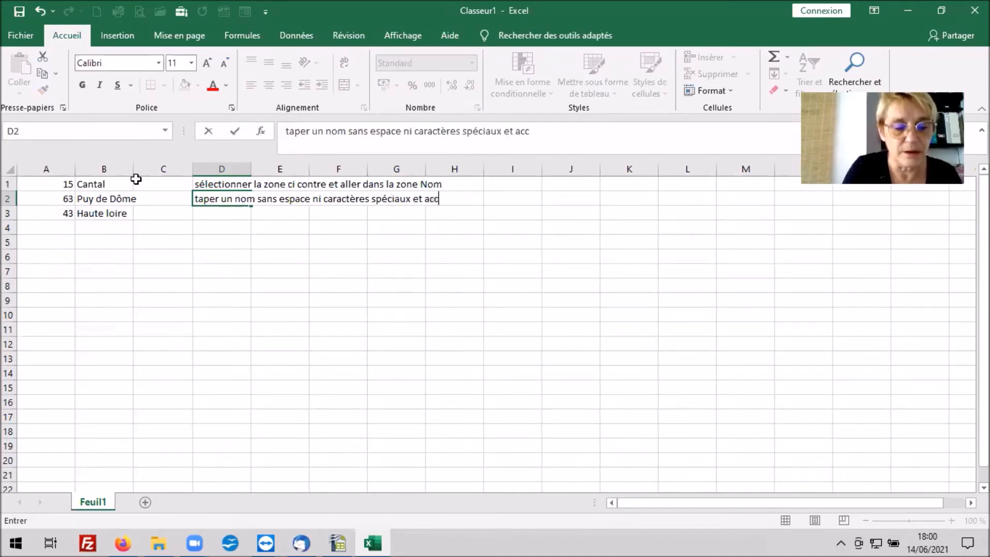
pyautogui.write('entués')
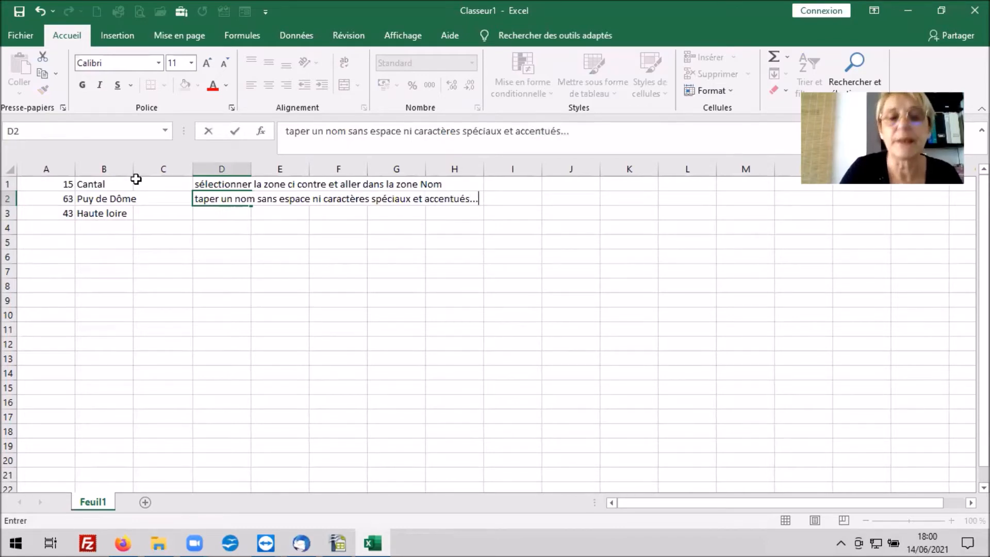
pyautogui.write('...')
pyautogui.press('Return')
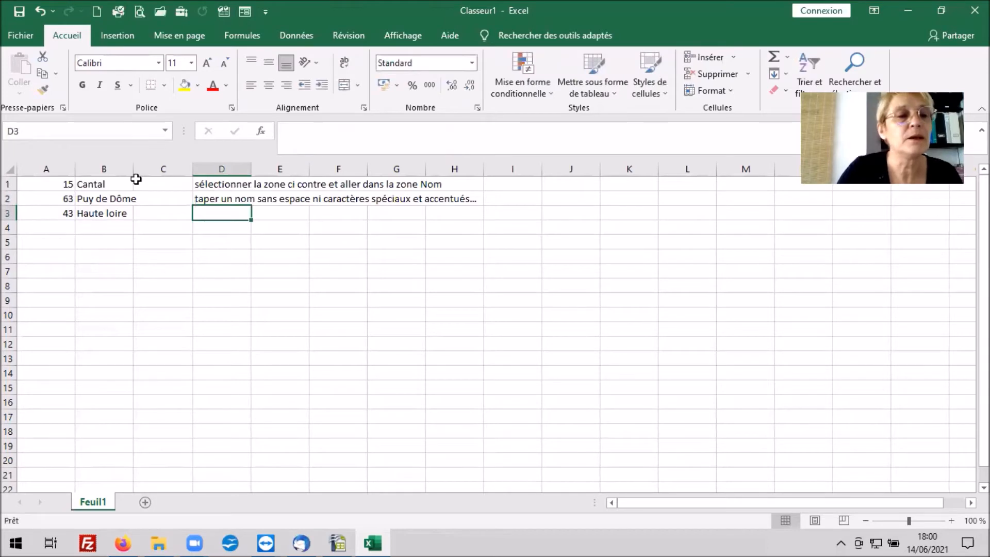
# Step: Fill the named range A1:B11 with yellow and enter the note "ici : departement" in D4
pyautogui.moveTo(66, 184); pyautogui.dragTo(103, 331)
pyautogui.click(185, 85)
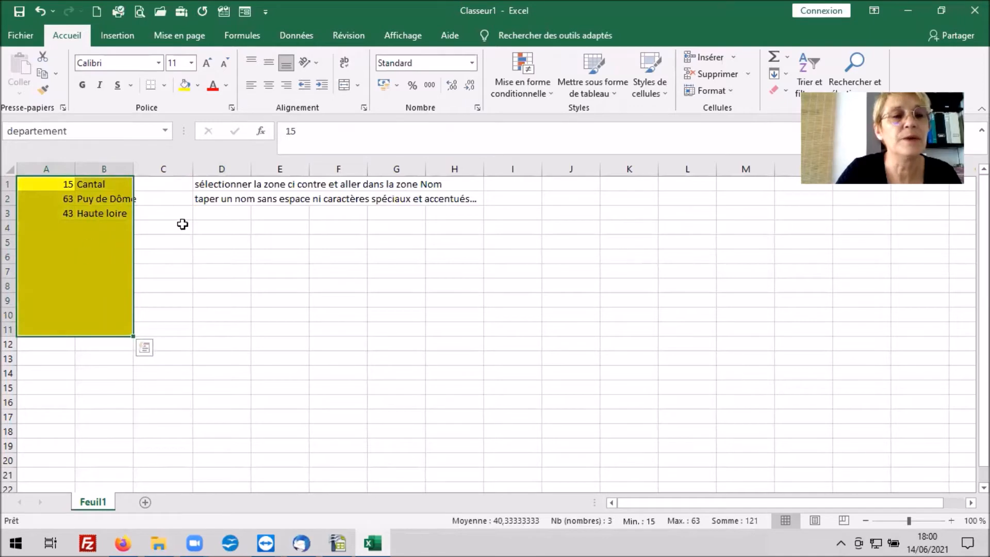
pyautogui.click(220, 228)
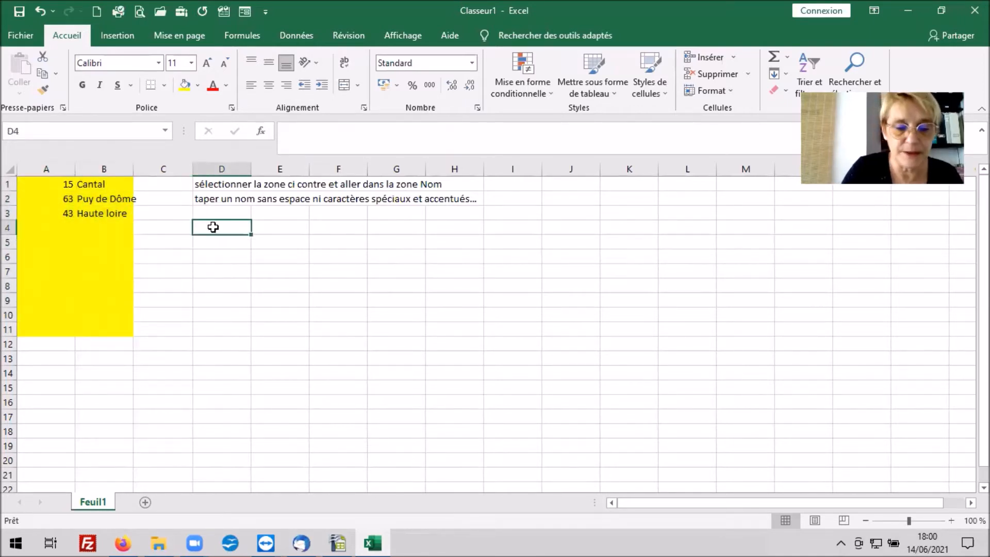
pyautogui.write('ici : d')
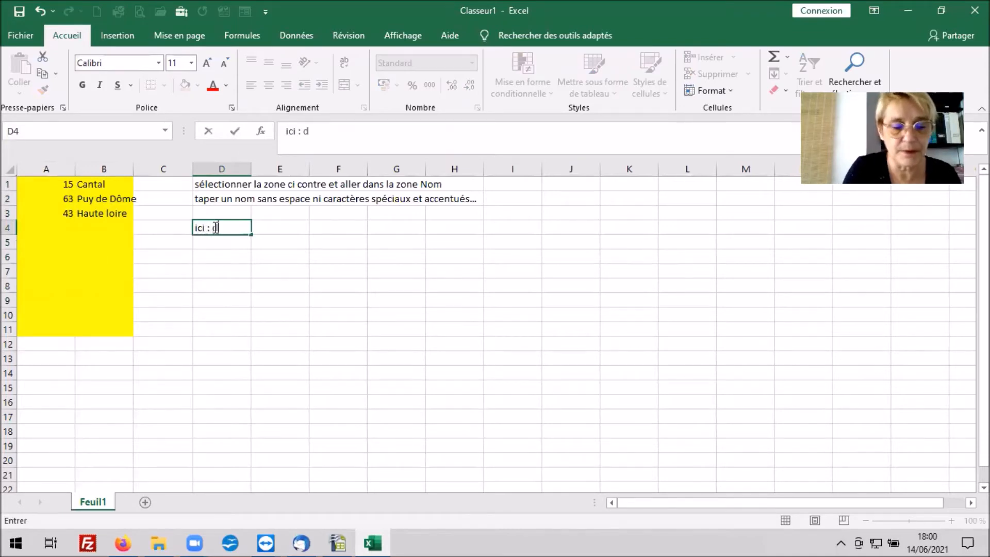
pyautogui.write('epartement')
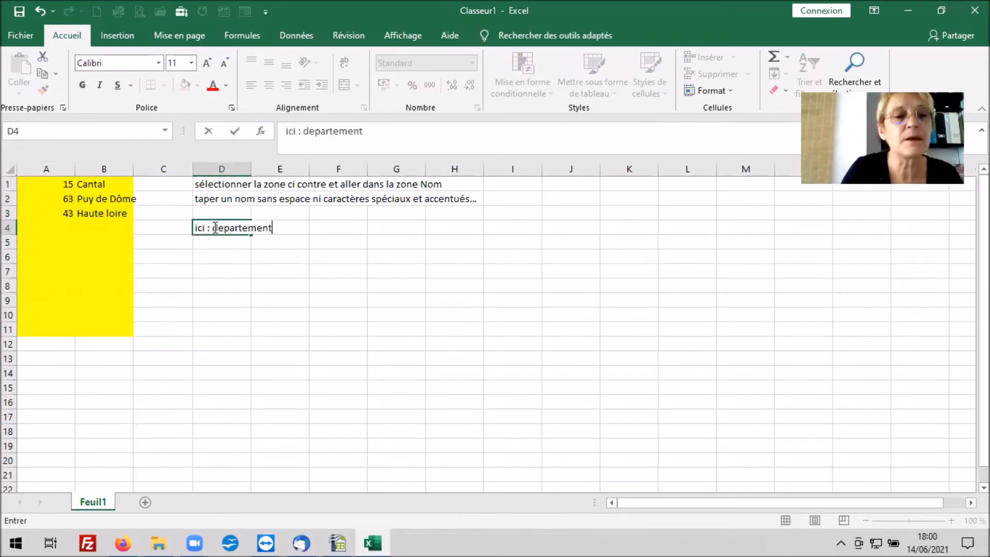
pyautogui.press('Return')
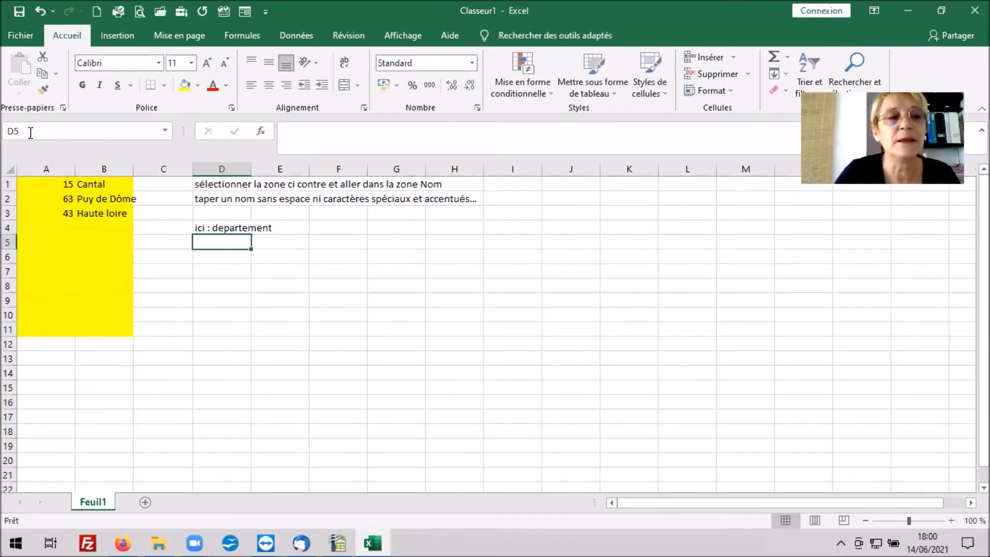
# Step: Enter the note "valider avec 'Entrée'" in D3
pyautogui.click(227, 215)
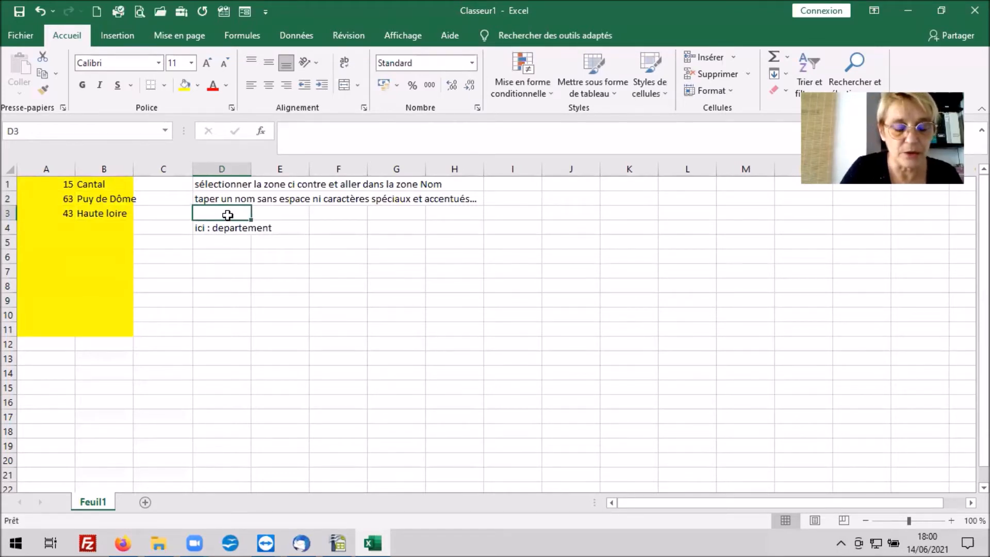
pyautogui.write('valide')
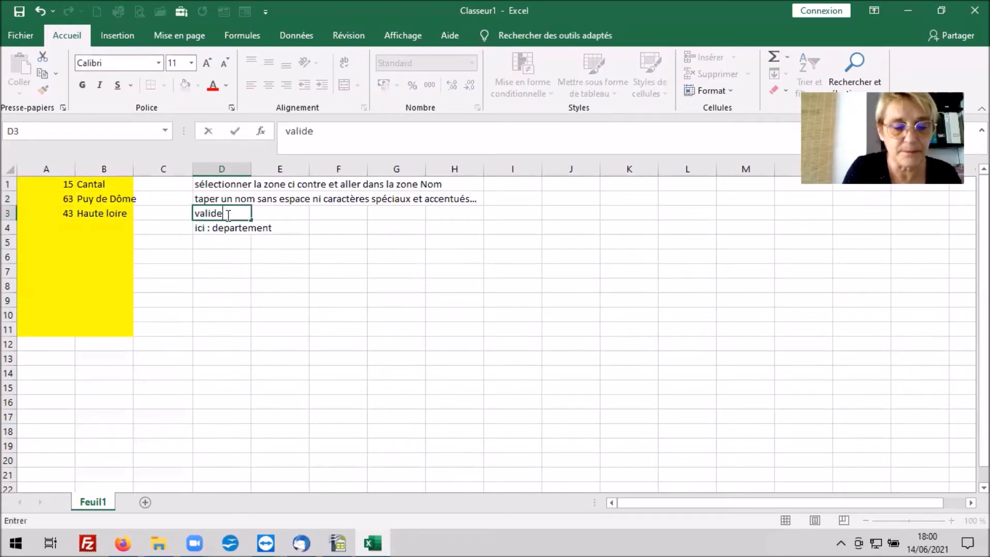
pyautogui.write("r avec 'Entrée")
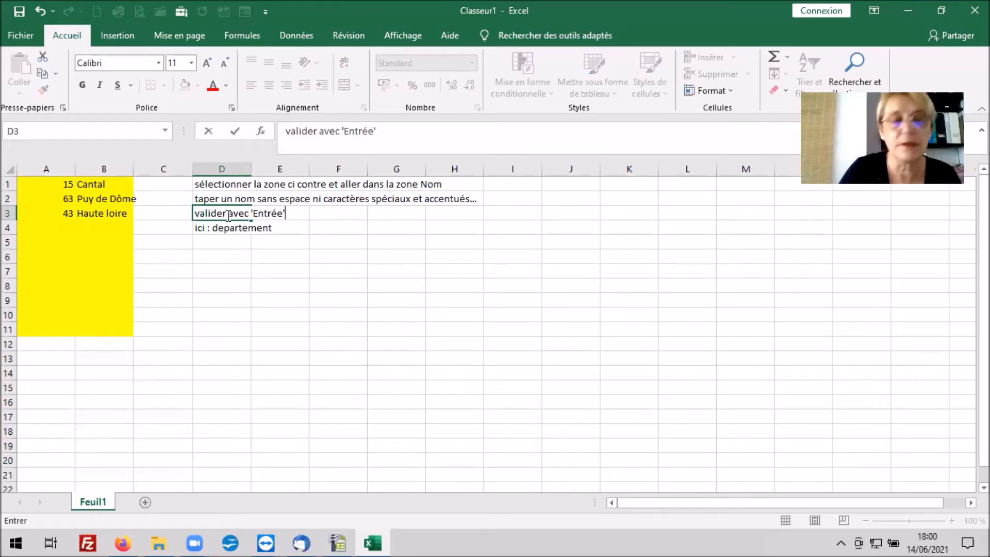
pyautogui.write("'")
pyautogui.press('Return')
pyautogui.press('Down')
pyautogui.press('Down')
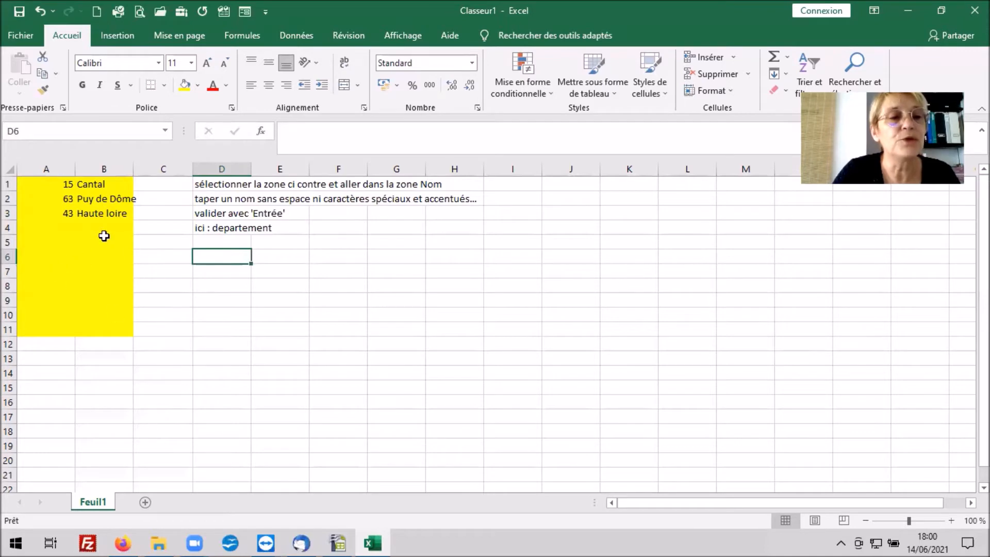
# Step: Add a new worksheet and enter the headers "nom client", "date", "montant" and "dept" in A1:D1
pyautogui.click(145, 503)
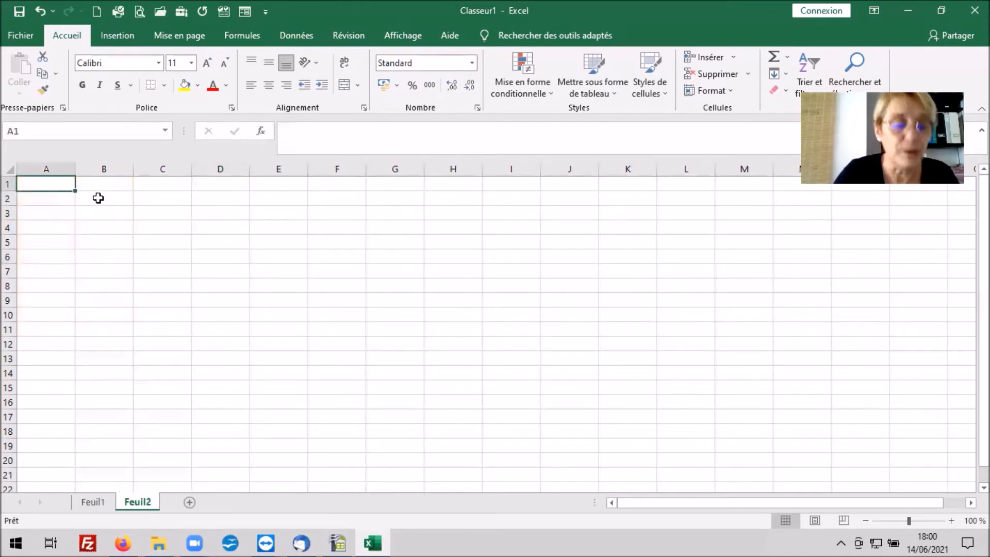
pyautogui.write('nom client')
pyautogui.press('Tab')
pyautogui.write('date')
pyautogui.press('Tab')
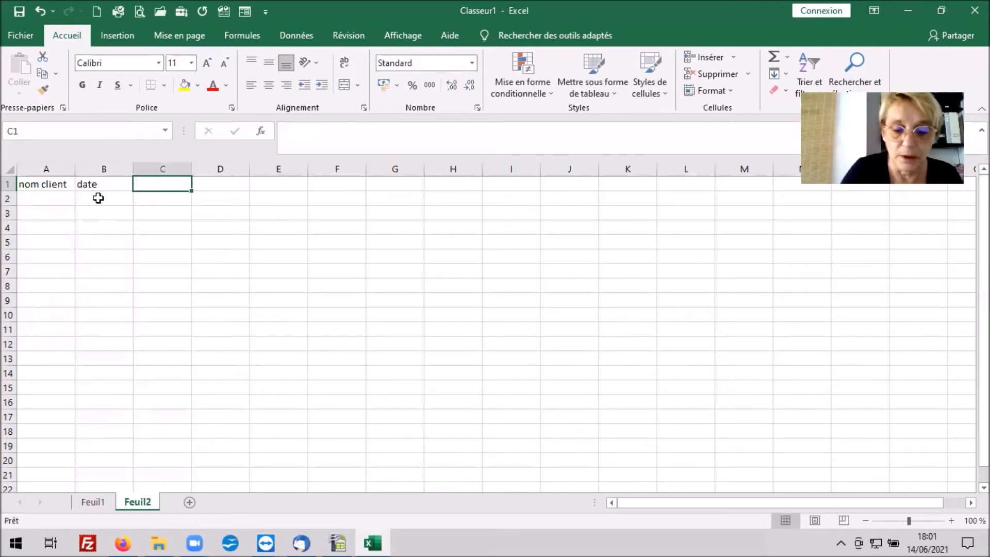
pyautogui.write('montant')
pyautogui.click(214, 186)
pyautogui.write('dept')
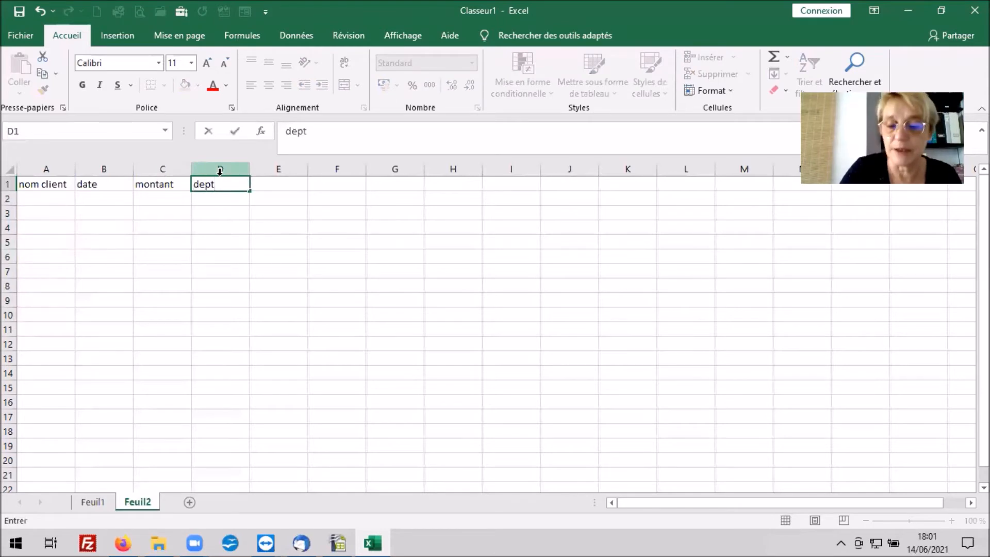
pyautogui.press('Return')
# Step: Fill D2:D6 under the dept header with the department numbers 15, 15, 63, 43 and 63
pyautogui.write('15')
pyautogui.press('Return')
pyautogui.write('15')
pyautogui.press('Return')
pyautogui.write('63')
pyautogui.press('Return')
pyautogui.write('43')
pyautogui.press('Return')
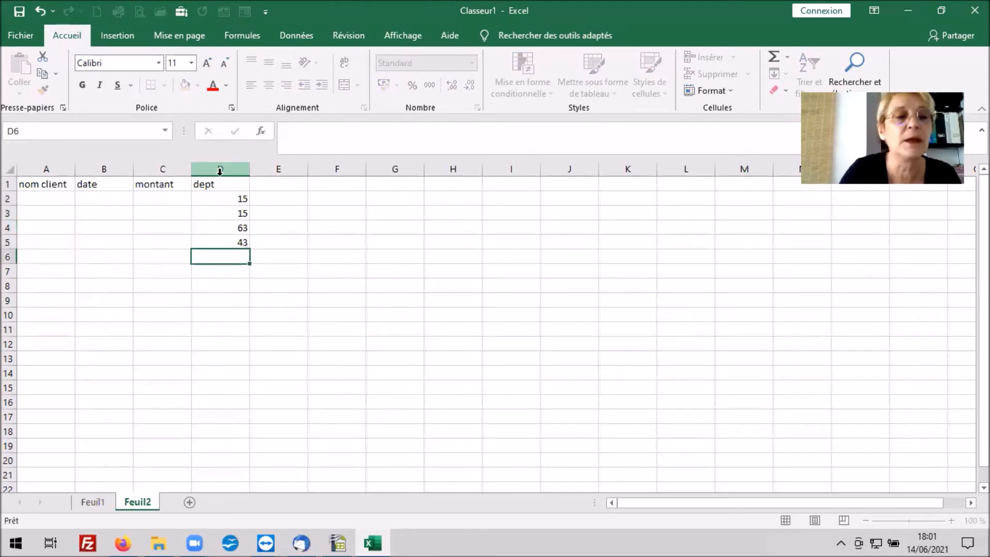
pyautogui.write('63')
pyautogui.press('Return')
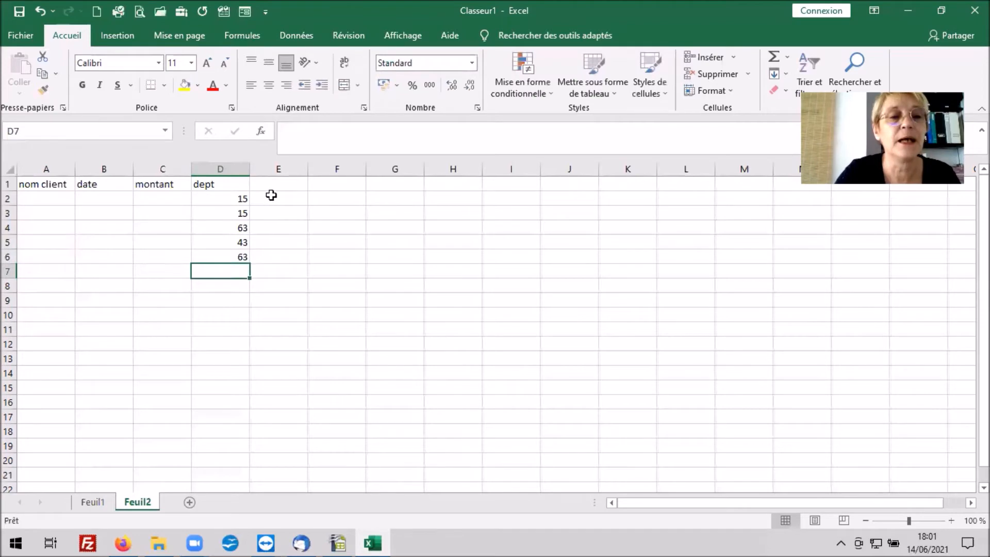
# Step: Enter the header "libellé" in E1, next to the dept header
pyautogui.click(287, 187)
pyautogui.write('liv')
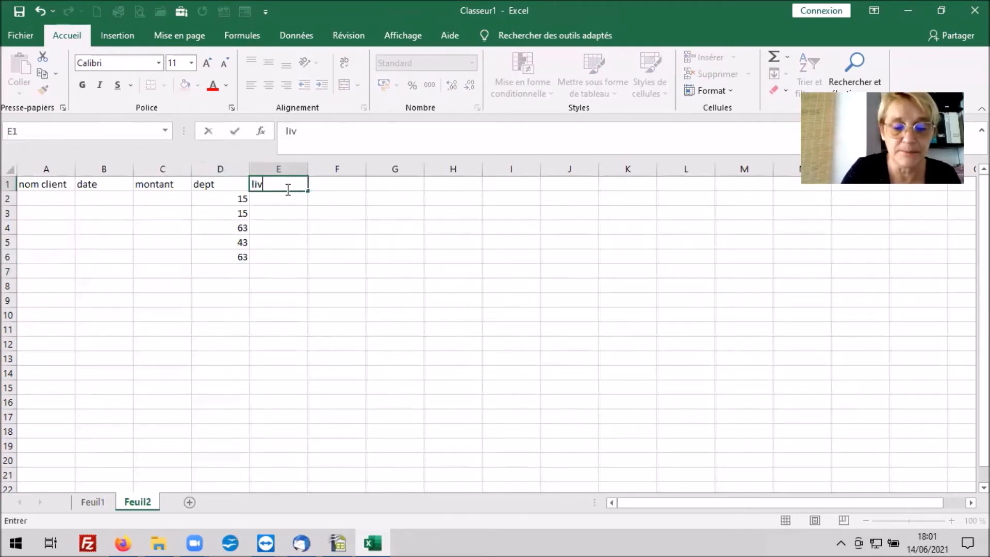
pyautogui.press('BackSpace')
pyautogui.write('bellé')
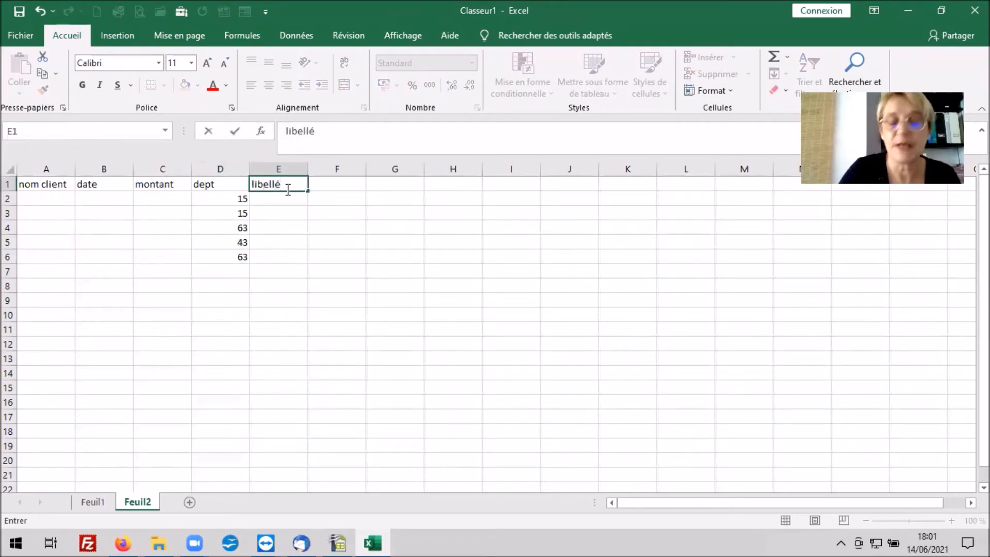
pyautogui.press('Return')
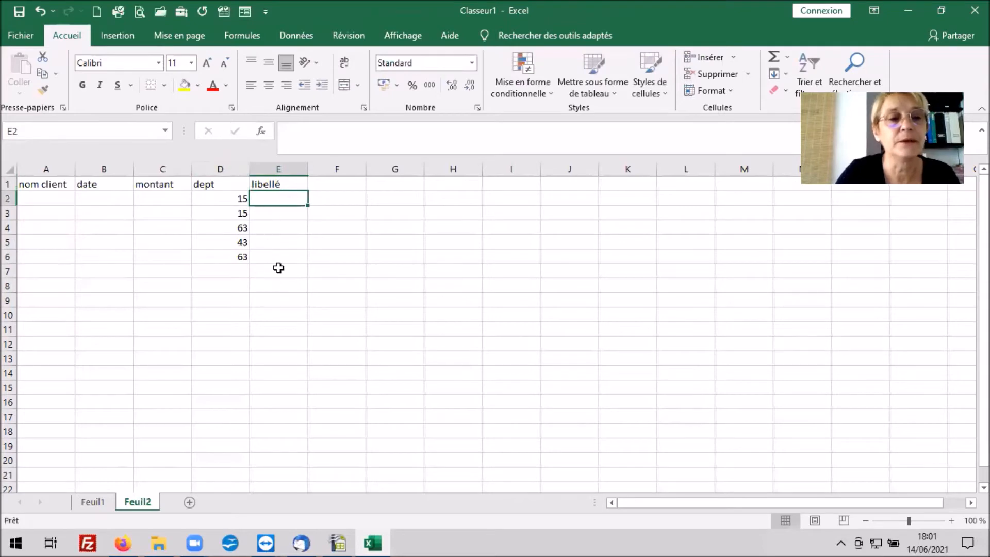
# Step: Begin a RECHERCHEV formula in E2 with the department number in D2 as the lookup value, after reviewing the department list on Feuil1
pyautogui.click(226, 201)
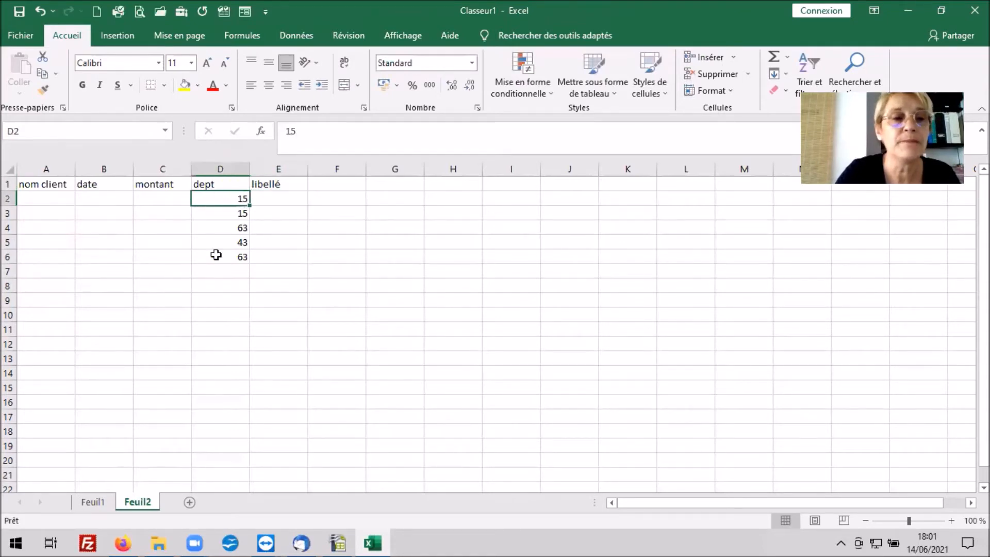
pyautogui.click(100, 503)
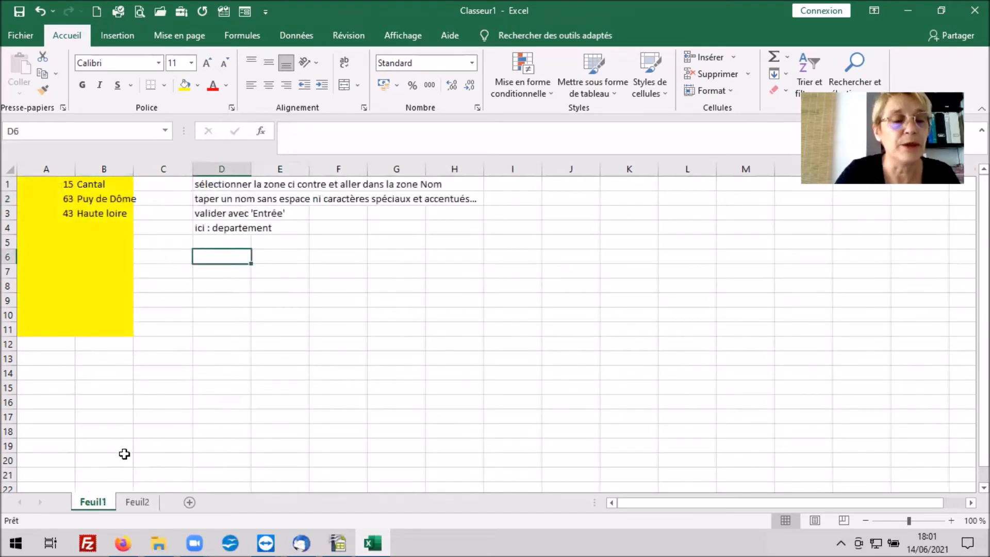
pyautogui.click(142, 505)
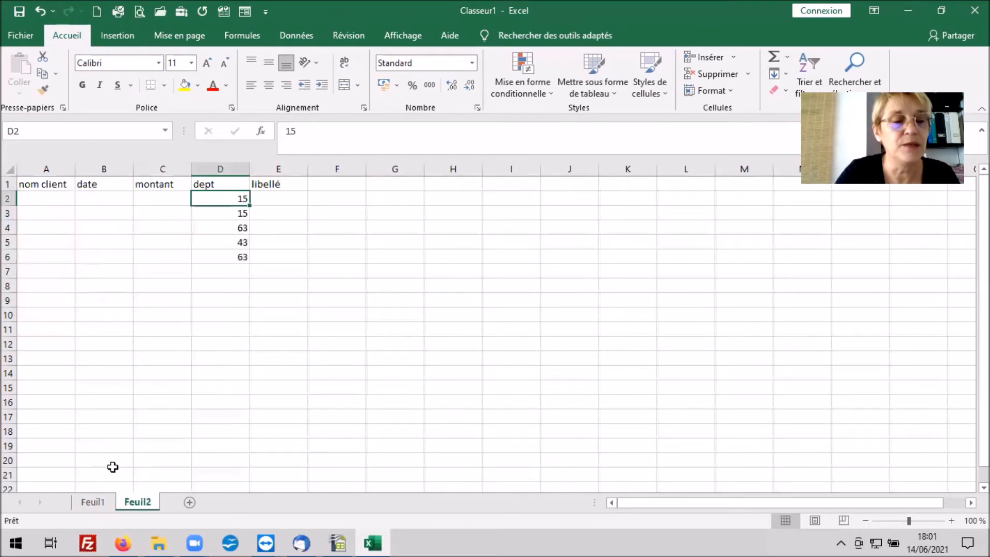
pyautogui.click(98, 501)
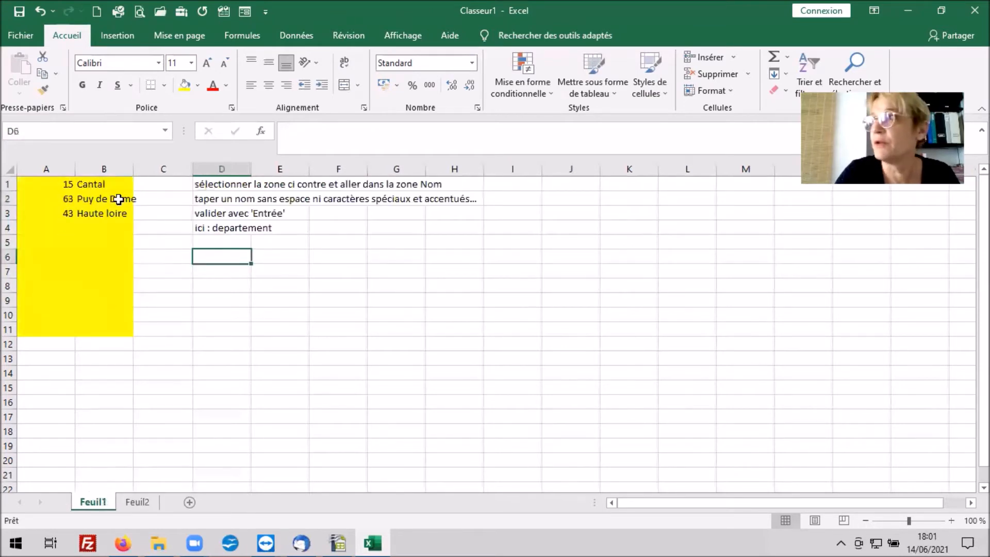
pyautogui.click(139, 503)
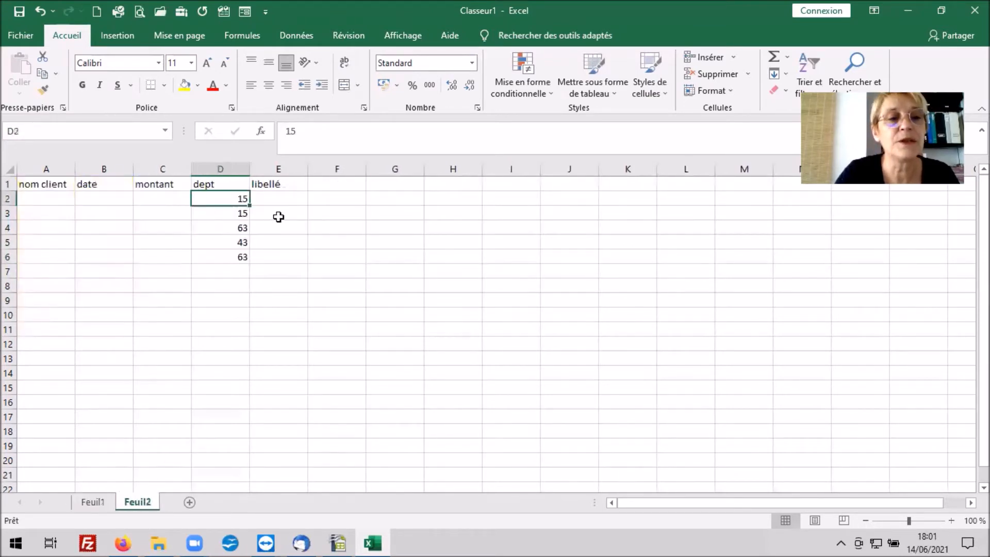
pyautogui.click(284, 202)
pyautogui.write('=rec')
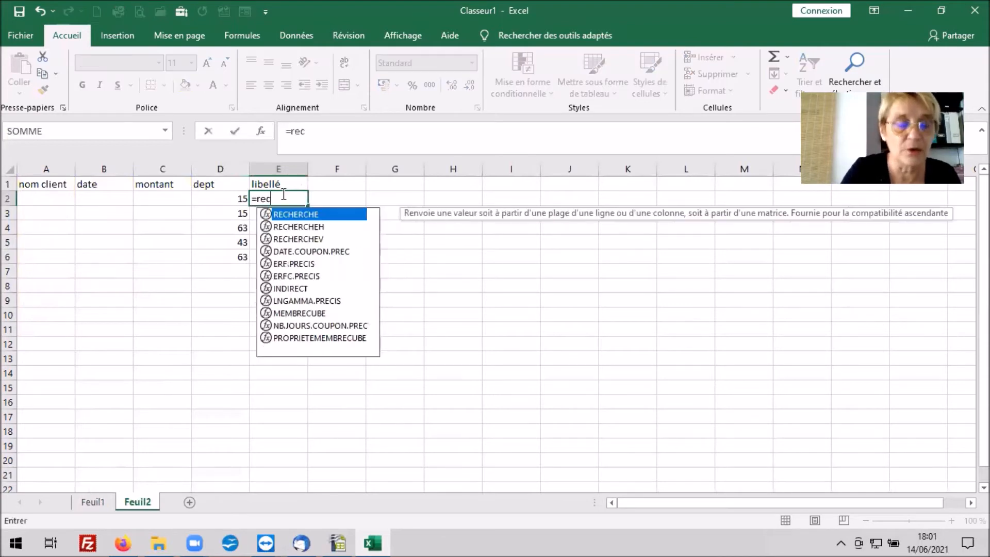
pyautogui.doubleClick(299, 228)
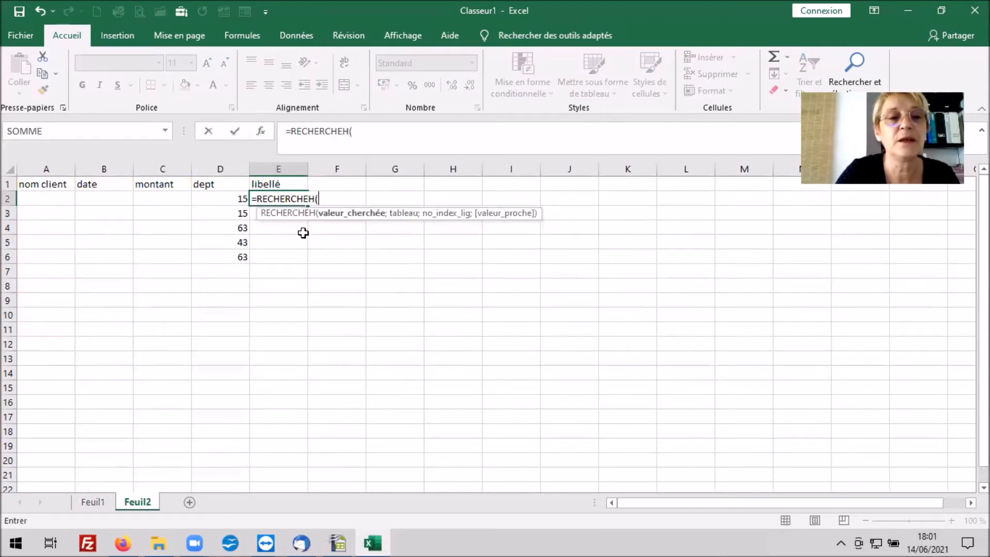
pyautogui.moveTo(308, 199); pyautogui.dragTo(341, 206)
pyautogui.write('v(')
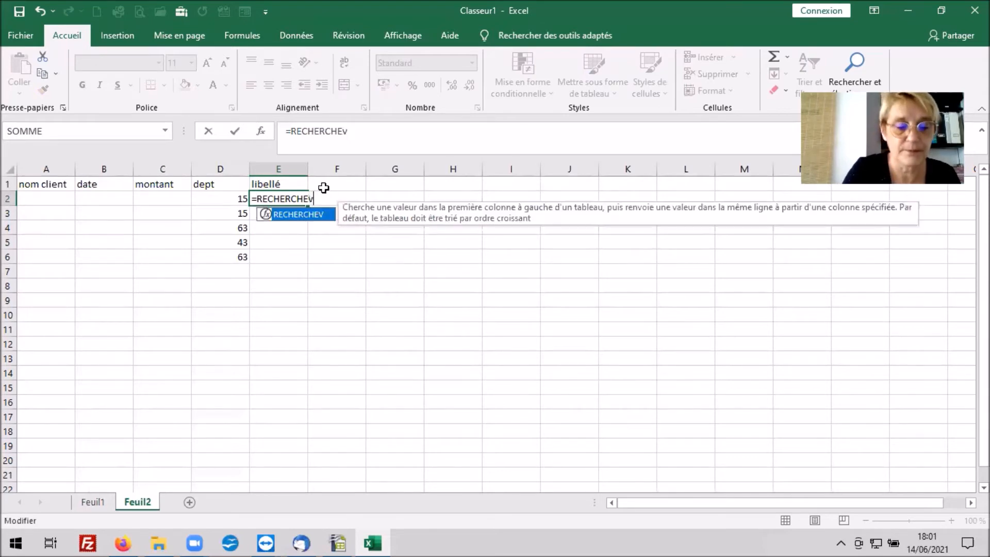
pyautogui.click(233, 198)
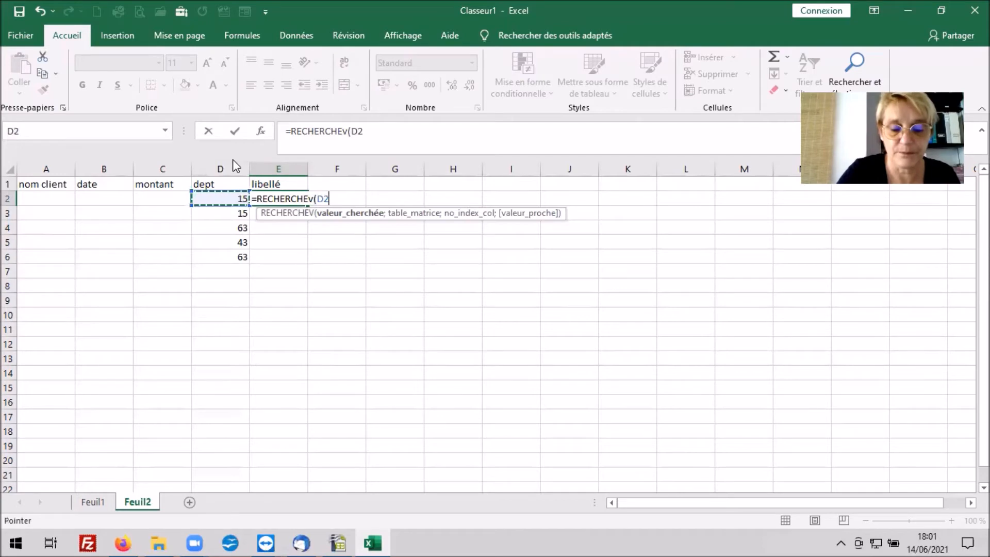
# Step: Complete the E2 formula with the named range departement as the table, column index 2 and FAUX for an exact match
pyautogui.write(';depar')
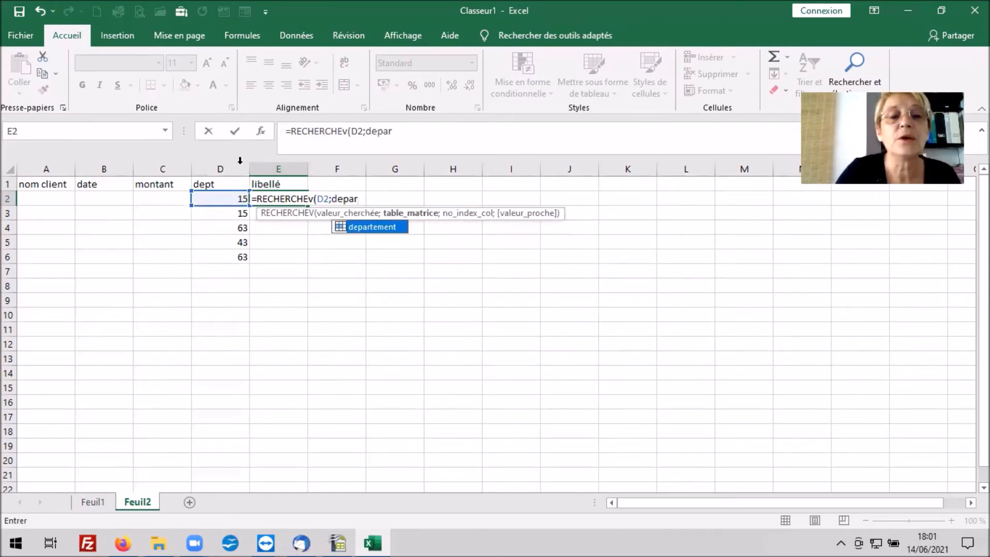
pyautogui.doubleClick(366, 228)
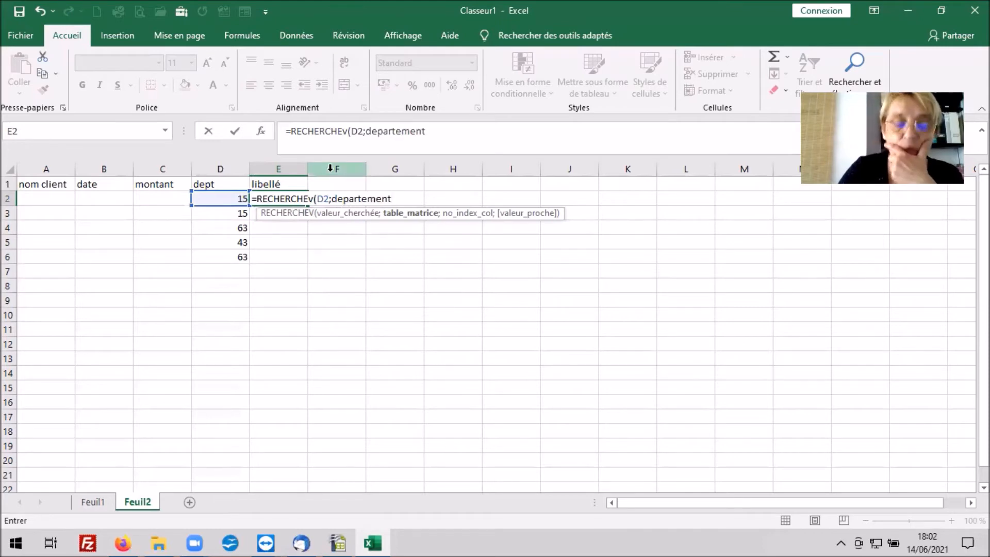
pyautogui.write(';2')
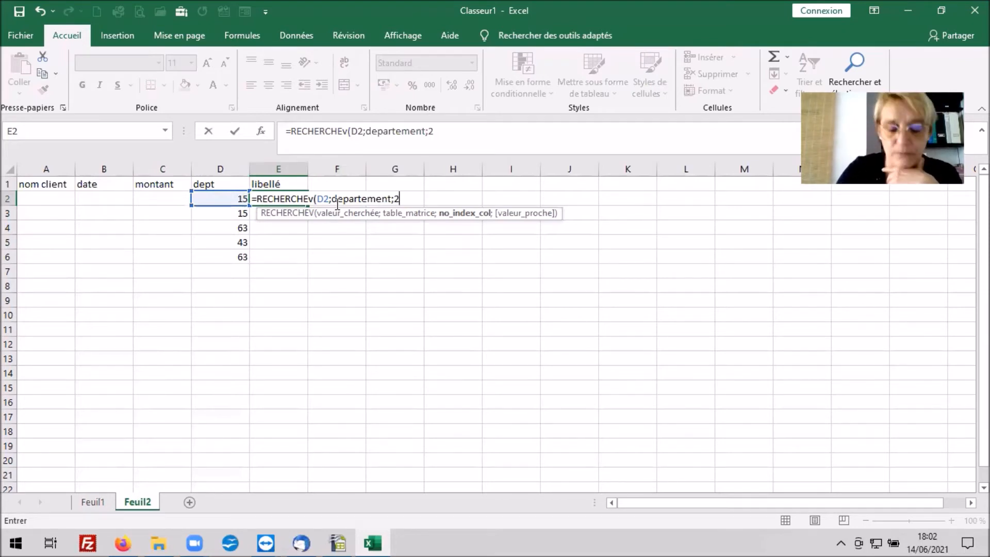
pyautogui.write(';')
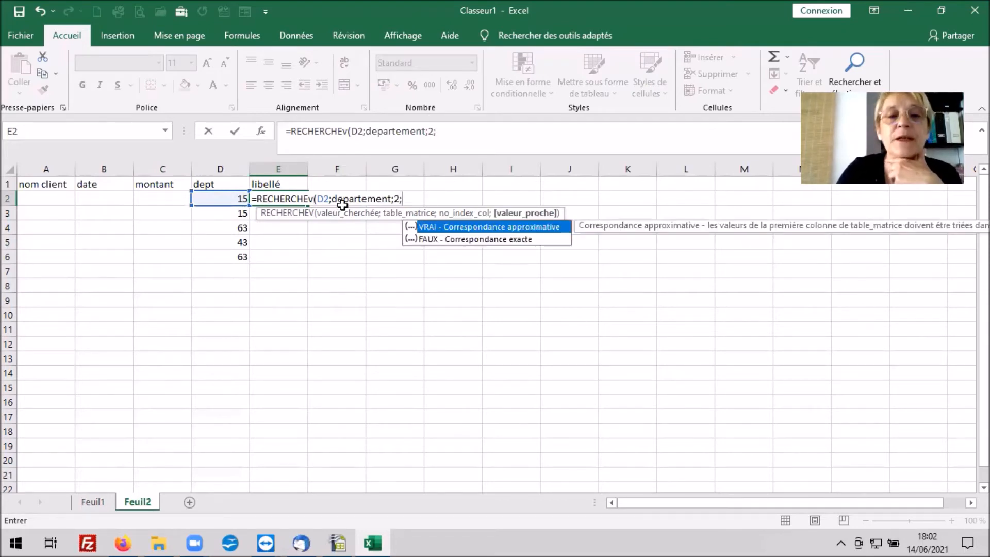
pyautogui.doubleClick(503, 240)
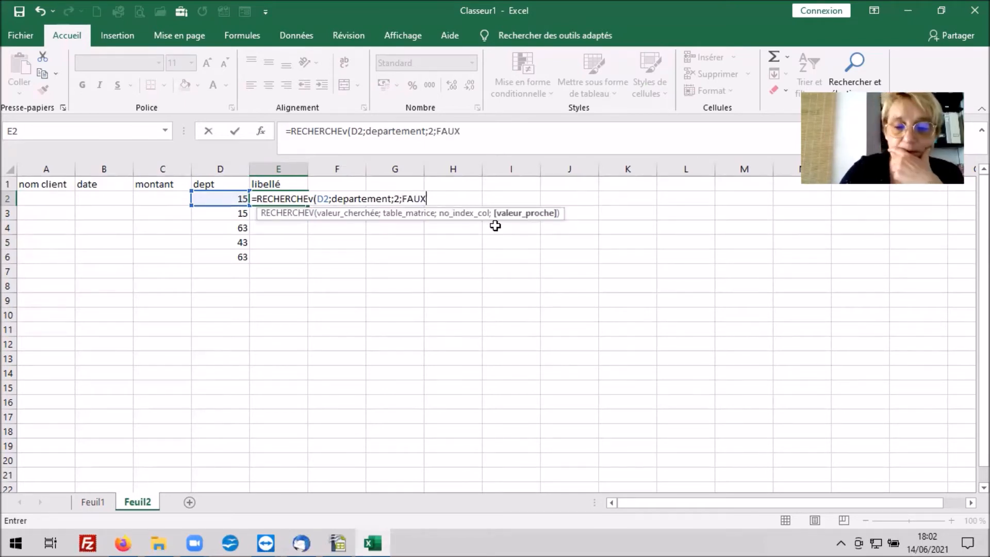
pyautogui.write(')')
pyautogui.press('Return')
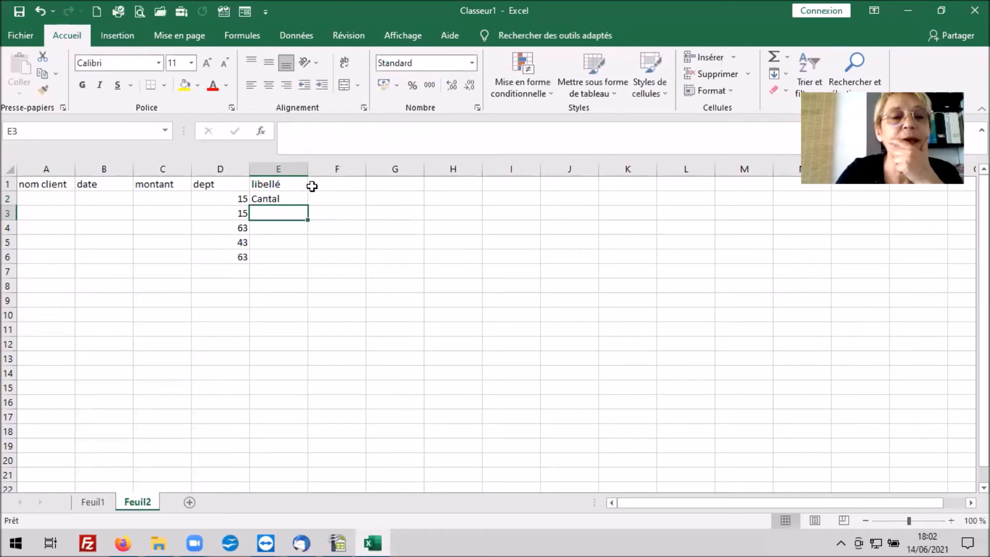
# Step: Copy the lookup formula from E2 down to E6 and widen column E to fit the department names
pyautogui.click(283, 196)
pyautogui.moveTo(307, 205); pyautogui.dragTo(309, 261)
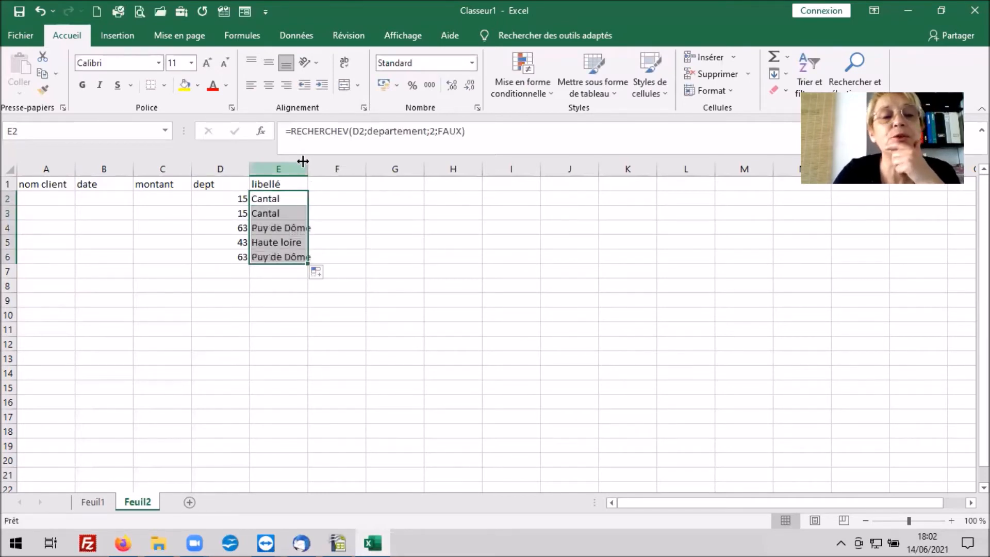
pyautogui.moveTo(308, 170); pyautogui.dragTo(336, 171)
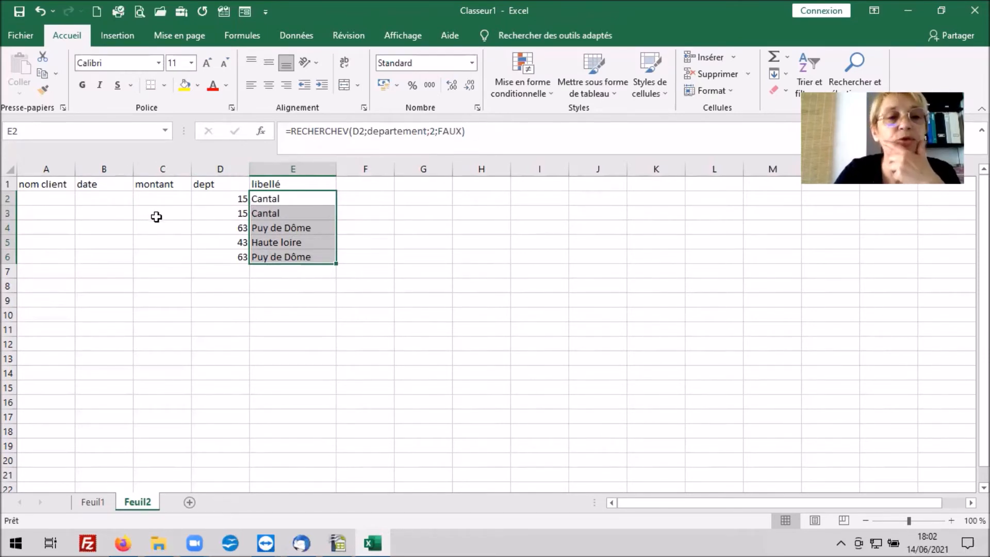
pyautogui.click(270, 199)
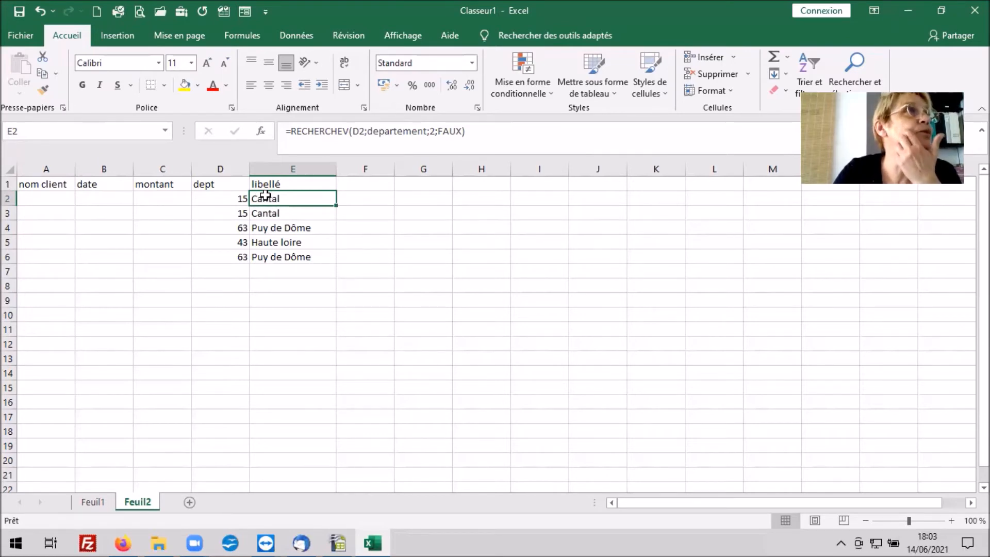
# Step: On Feuil1, enter the amount thresholds 0 and 100 in A15:A16 below the yellow range
pyautogui.click(99, 501)
pyautogui.click(57, 382)
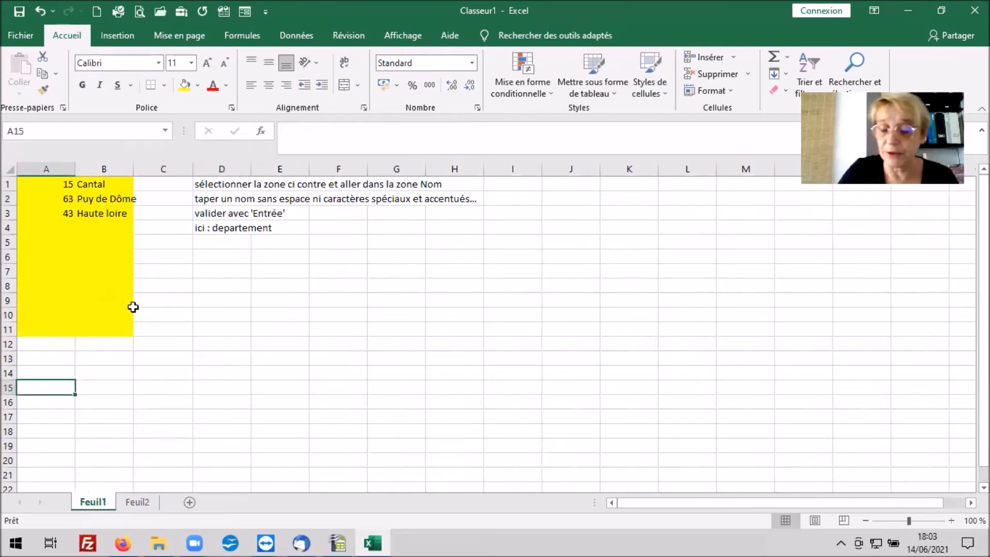
pyautogui.write('0')
pyautogui.press('Return')
pyautogui.write('100')
pyautogui.press('Return')
# Step: Enter the rates 0% and 1% in B15:B16 and add the threshold 1500 in A17
pyautogui.scroll(-1, 201, 333)
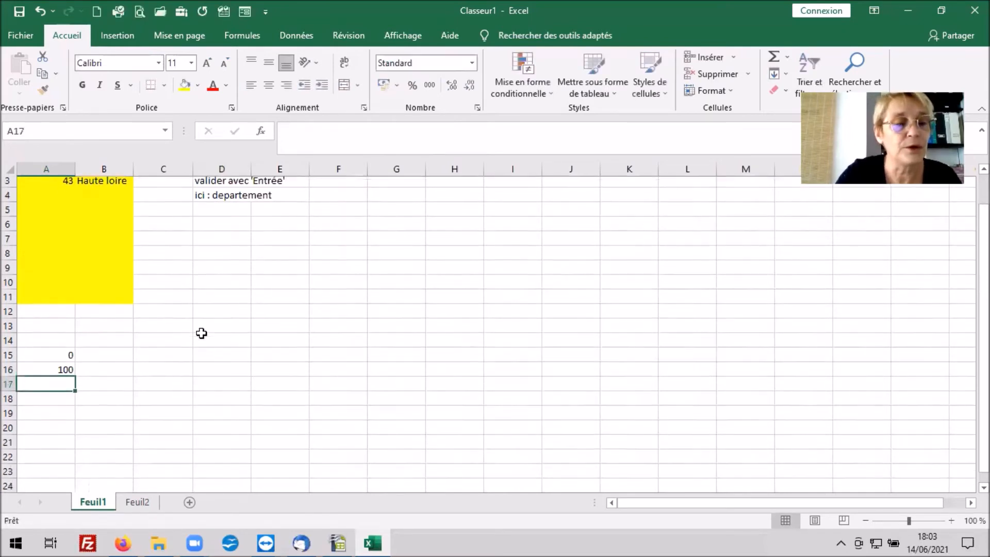
pyautogui.scroll(-1, 201, 333)
pyautogui.click(112, 341)
pyautogui.write('0')
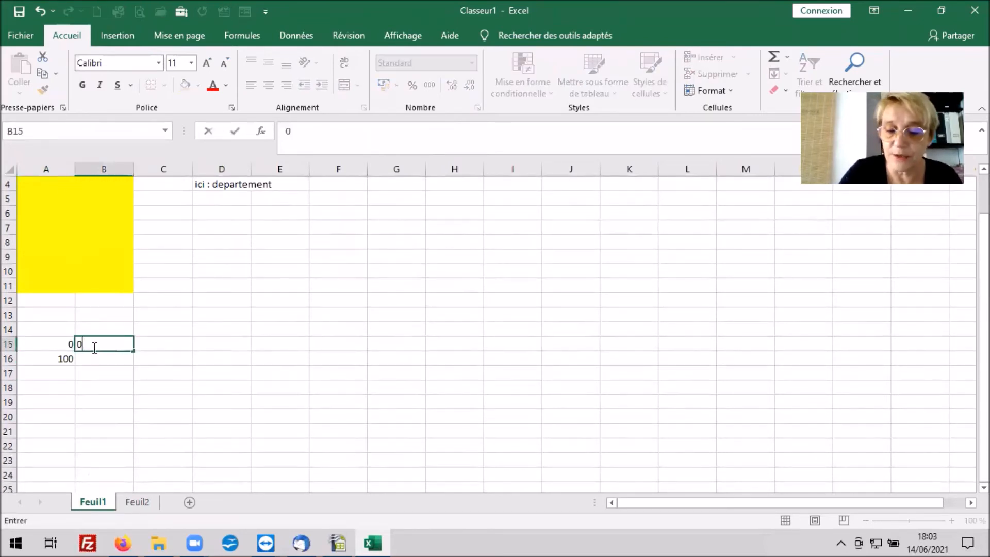
pyautogui.write('%')
pyautogui.press('Return')
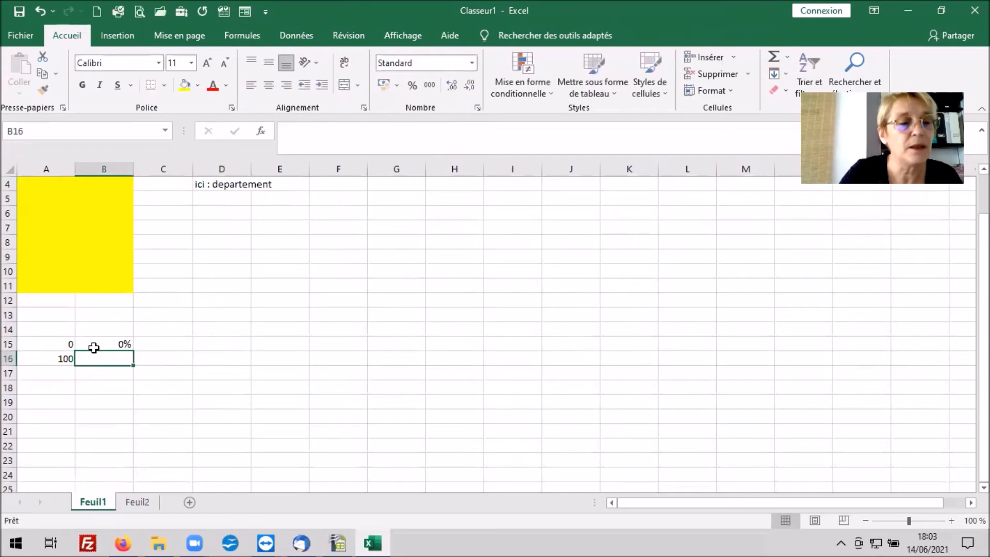
pyautogui.click(50, 373)
pyautogui.write('1500')
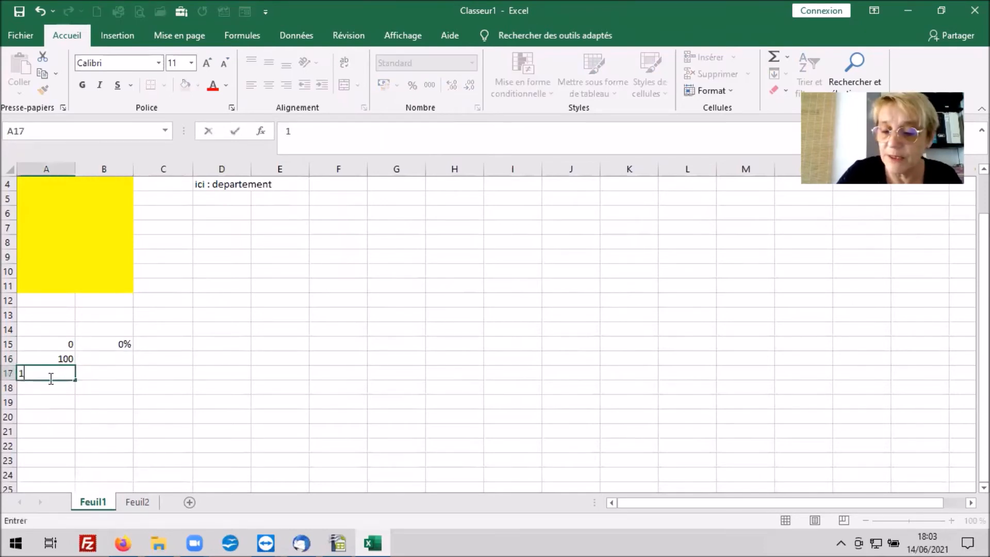
pyautogui.click(102, 359)
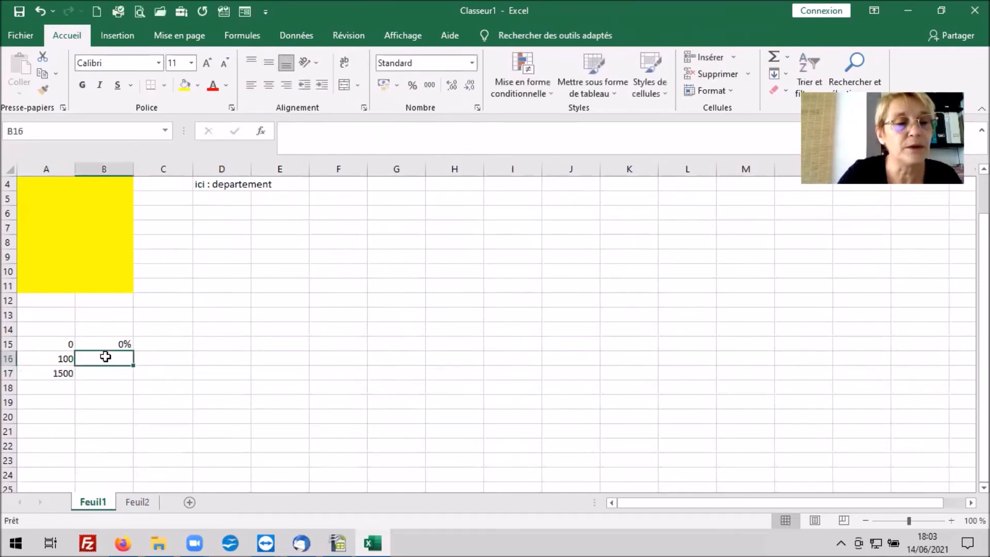
pyautogui.write('1%')
pyautogui.press('Return')
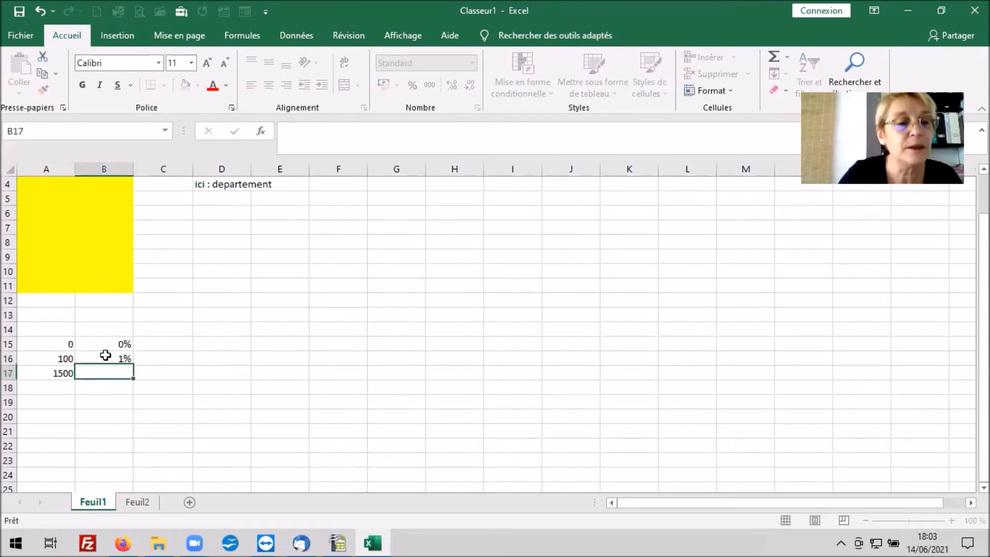
# Step: Add the threshold 5000 in A18 and enter the rates 2% and 5% in B17:B18
pyautogui.click(57, 386)
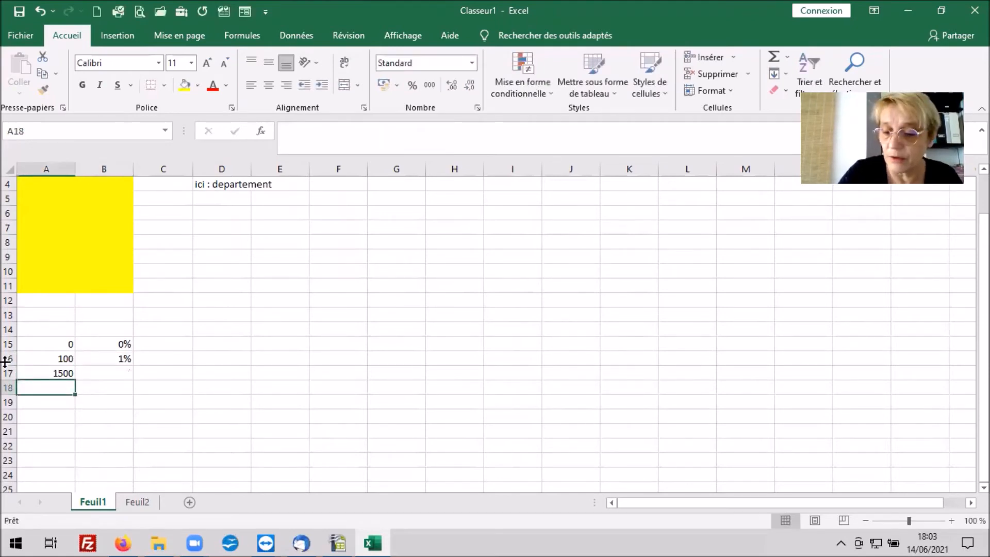
pyautogui.write('500')
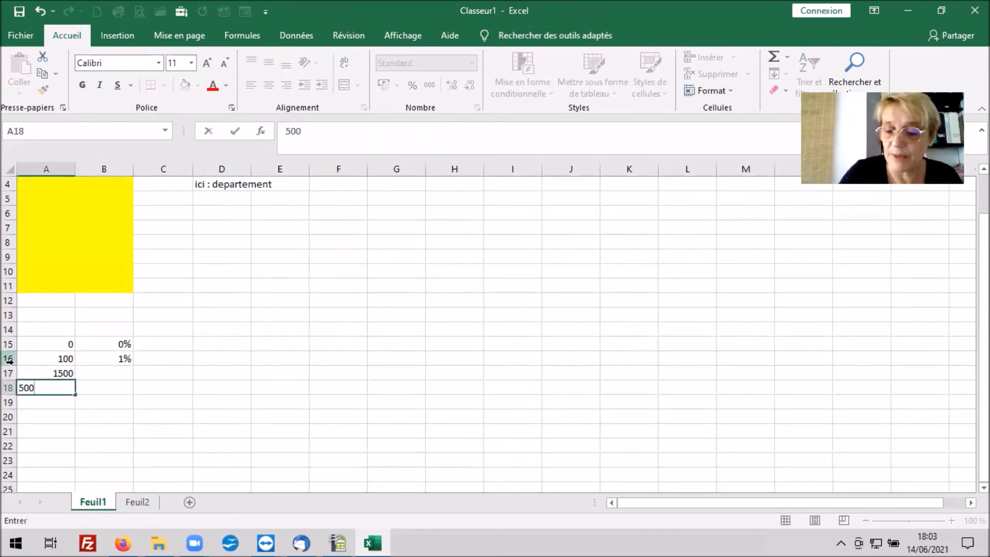
pyautogui.write('0')
pyautogui.press('Return')
pyautogui.click(110, 372)
pyautogui.write('2%')
pyautogui.press('Return')
pyautogui.write('5%')
pyautogui.press('Return')
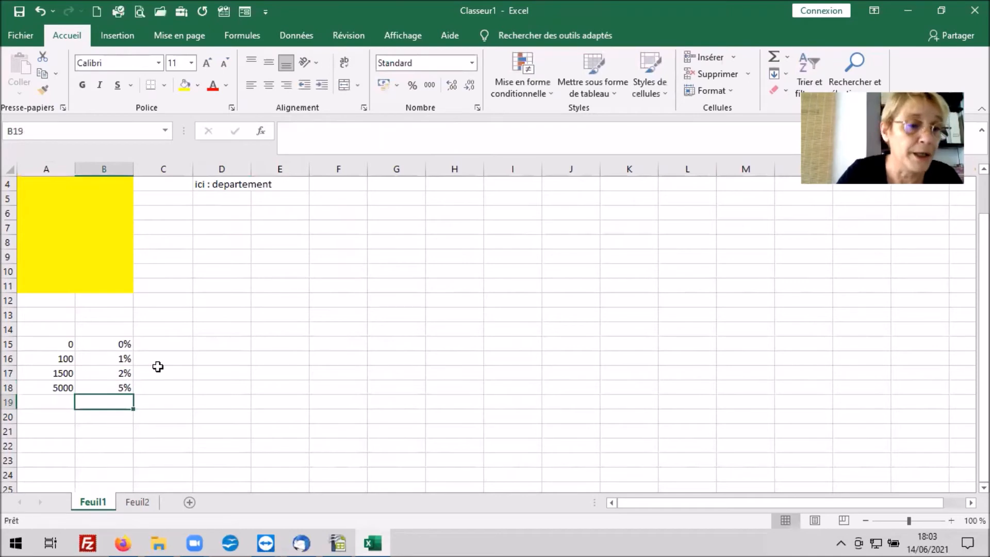
# Step: Name the range A15:B21, covering the discount table and spare rows, "remises"
pyautogui.scroll(1, 154, 365)
pyautogui.moveTo(57, 386); pyautogui.dragTo(119, 476)
pyautogui.click(40, 127)
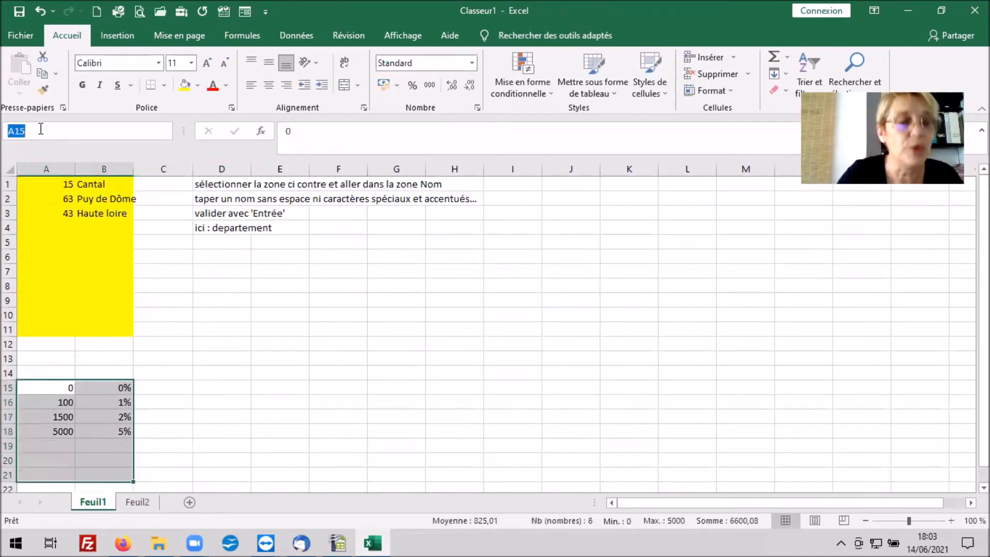
pyautogui.write('remise')
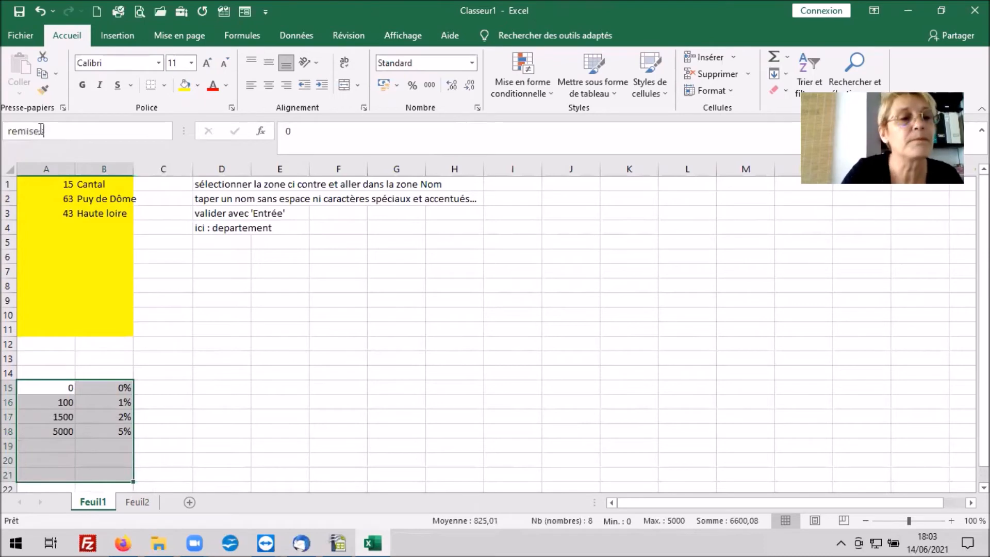
pyautogui.press('Return')
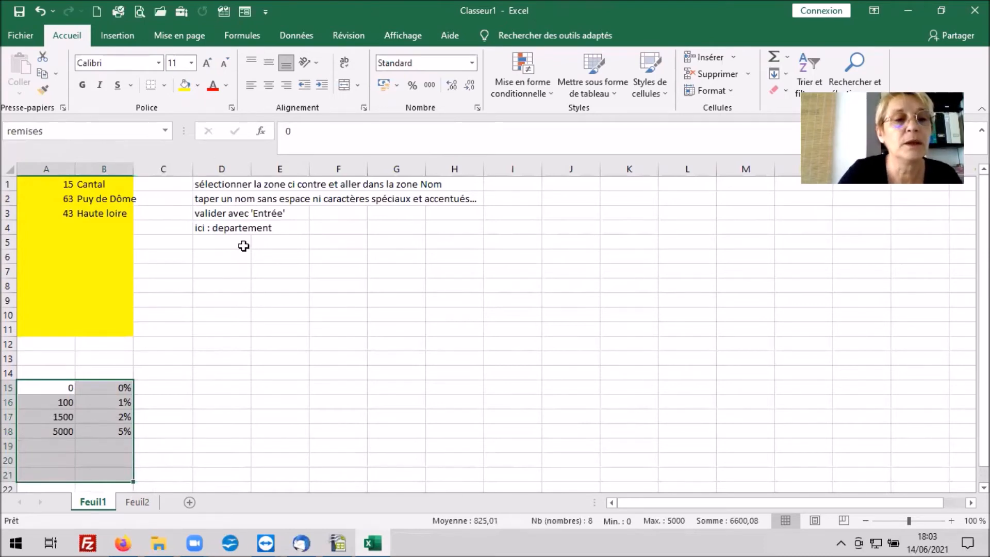
# Step: Copy the note in D4 to D16, reword it as "ici : remises", and fill the discount table A15:B18 with yellow
pyautogui.click(232, 228)
pyautogui.hotkey('ctrl', 'c')
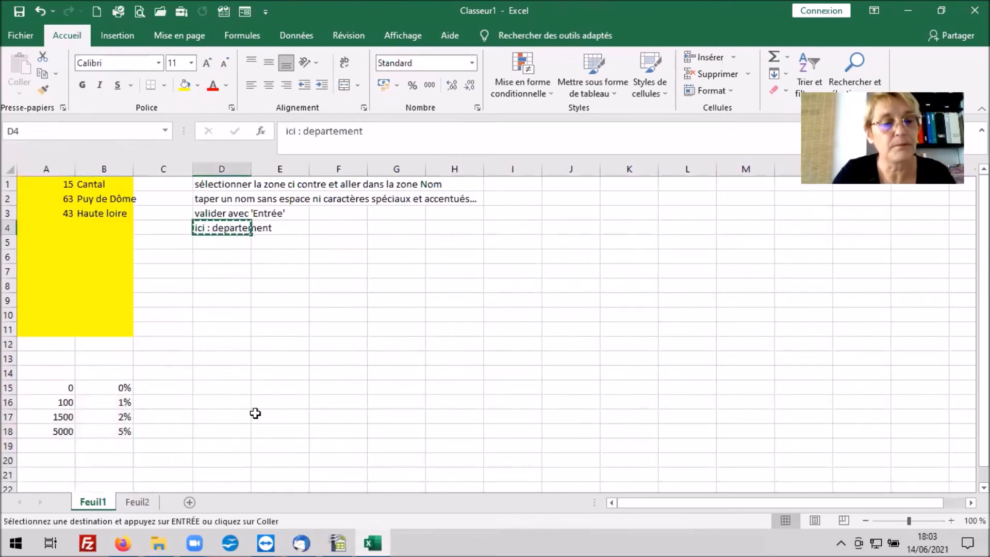
pyautogui.click(219, 403)
pyautogui.hotkey('ctrl', 'v')
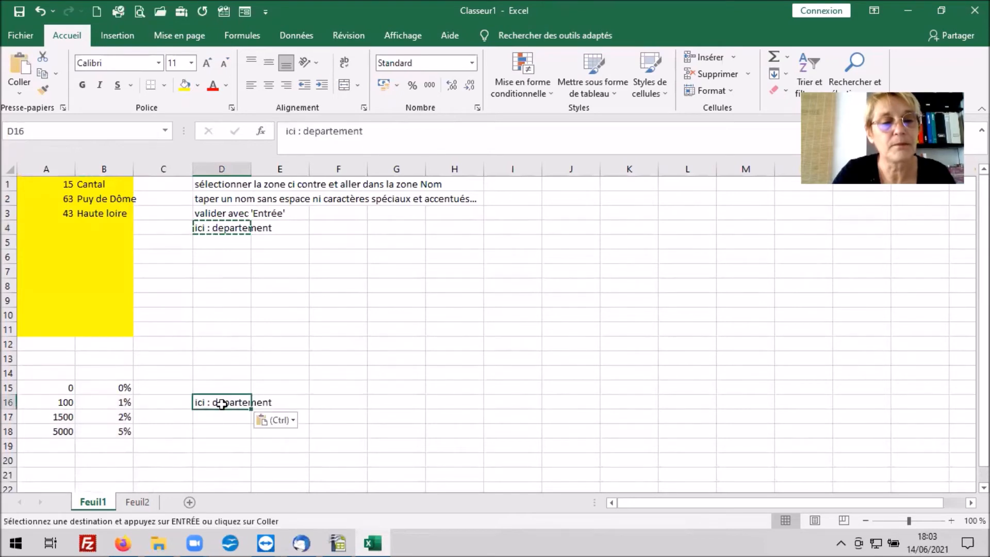
pyautogui.doubleClick(218, 403)
pyautogui.moveTo(214, 402); pyautogui.dragTo(310, 424)
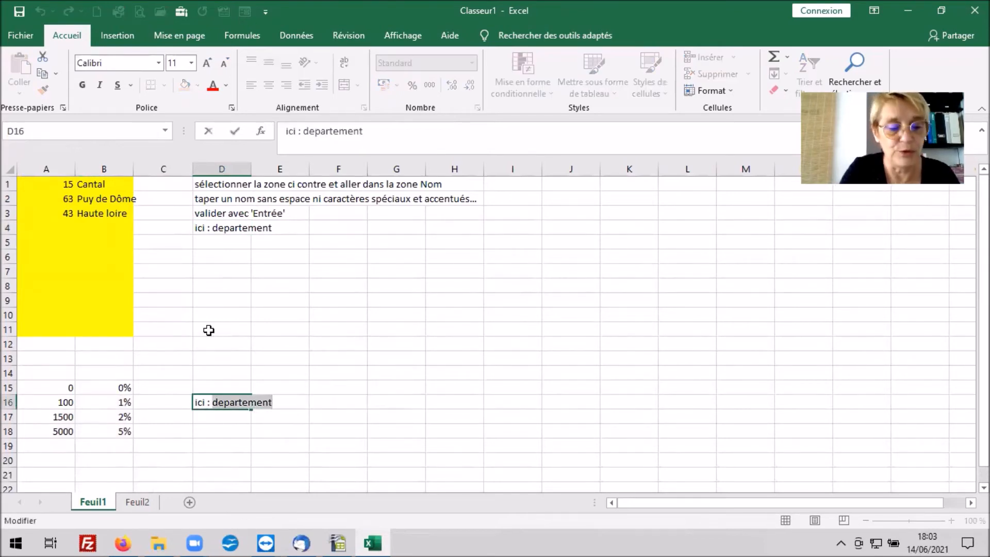
pyautogui.write('remises')
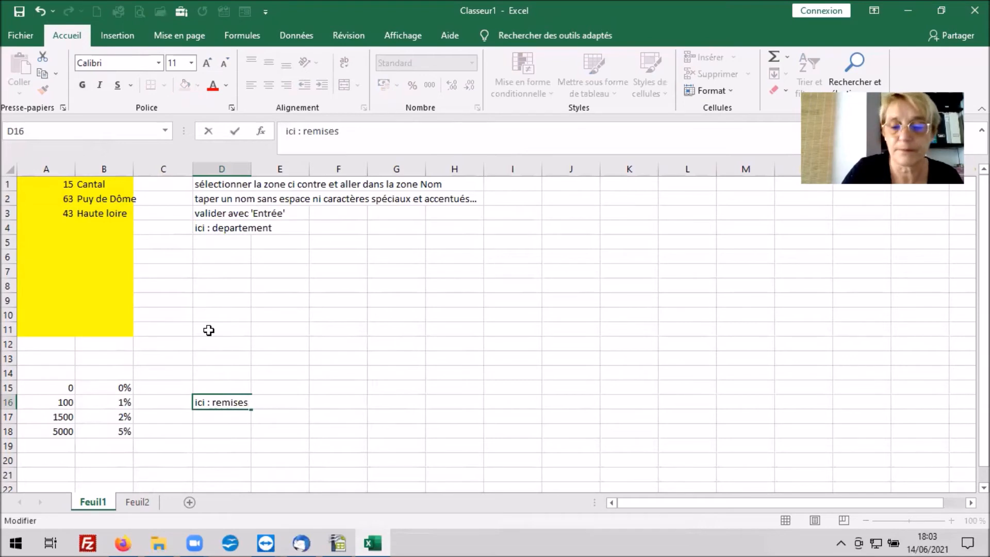
pyautogui.press('Return')
pyautogui.moveTo(63, 388); pyautogui.dragTo(118, 430)
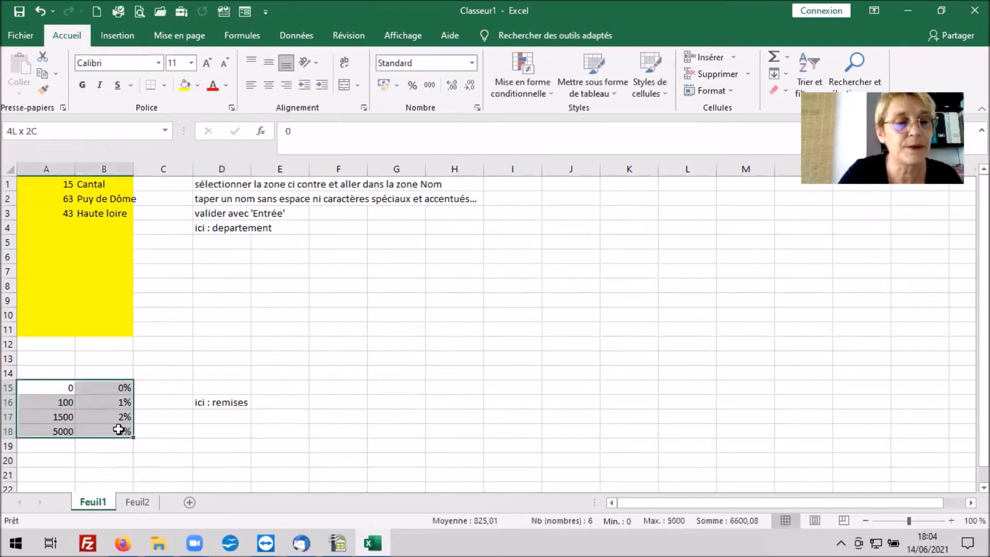
pyautogui.click(186, 88)
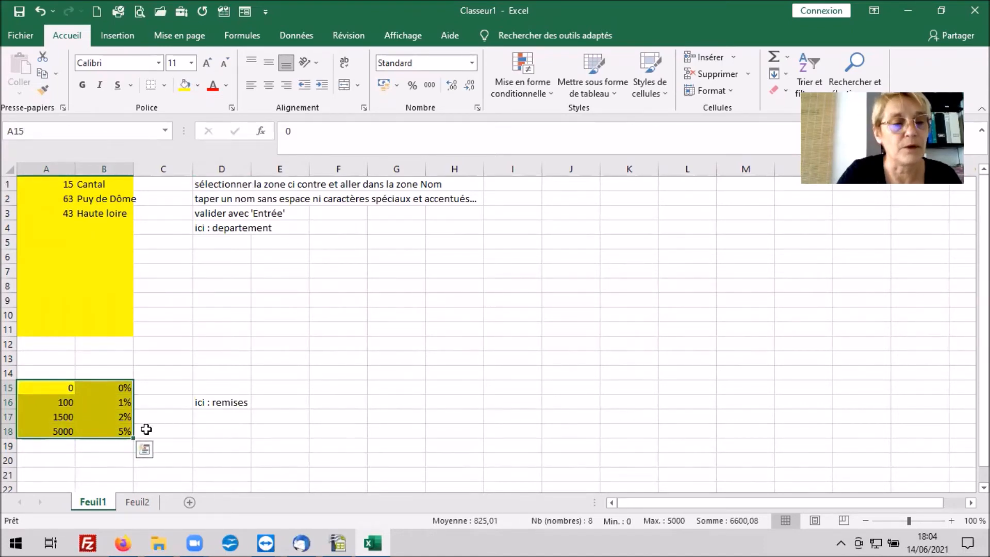
# Step: On Feuil2, enter the amounts 50, 200, 8000, 4200 and 1200 in C2:C6 of the "montant" column
pyautogui.click(137, 502)
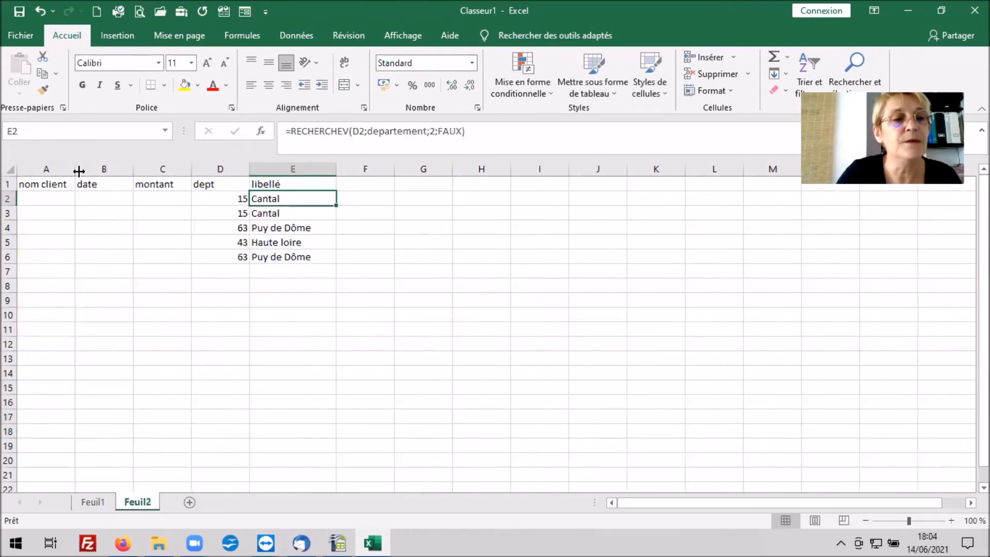
pyautogui.click(146, 198)
pyautogui.write('50')
pyautogui.press('Return')
pyautogui.write('200')
pyautogui.press('Return')
pyautogui.write('8000')
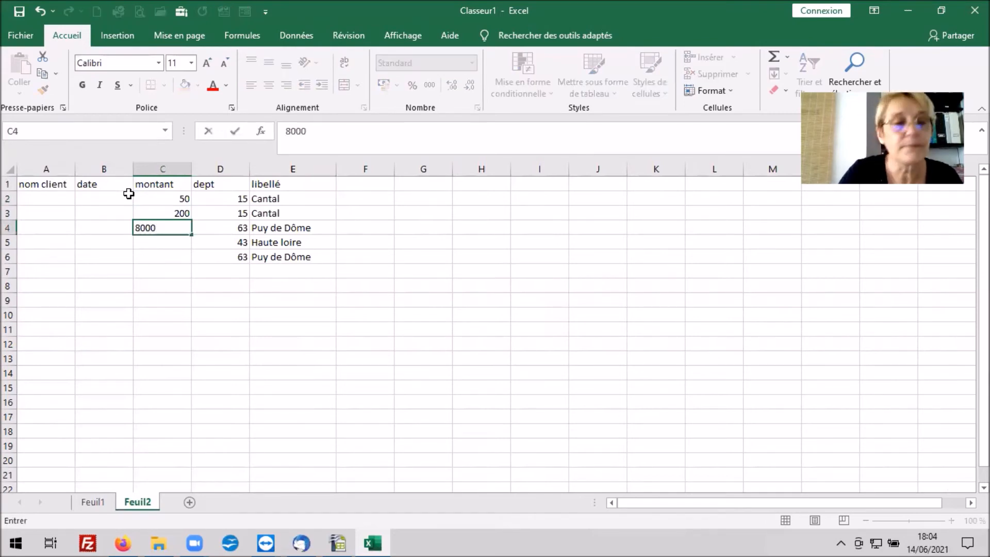
pyautogui.press('Return')
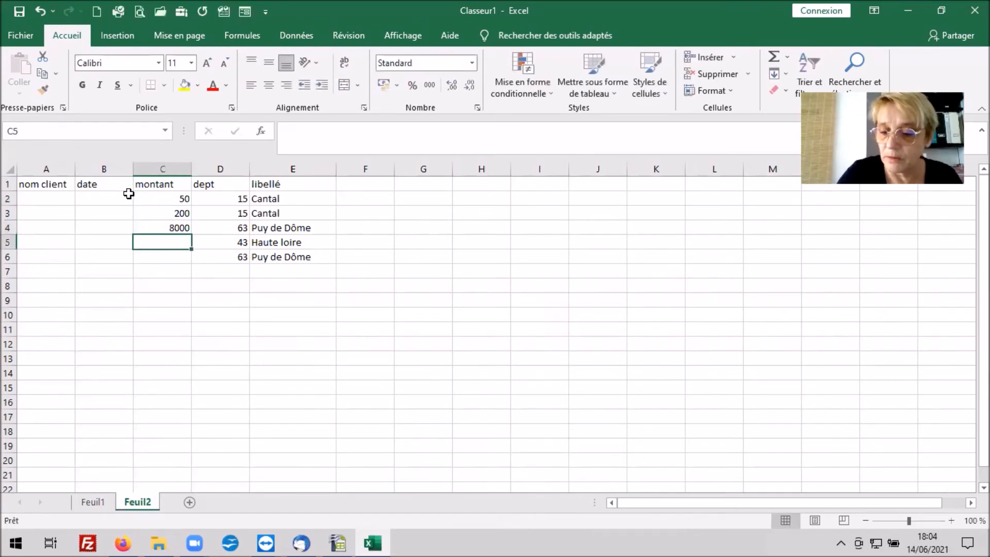
pyautogui.write('4200')
pyautogui.press('Return')
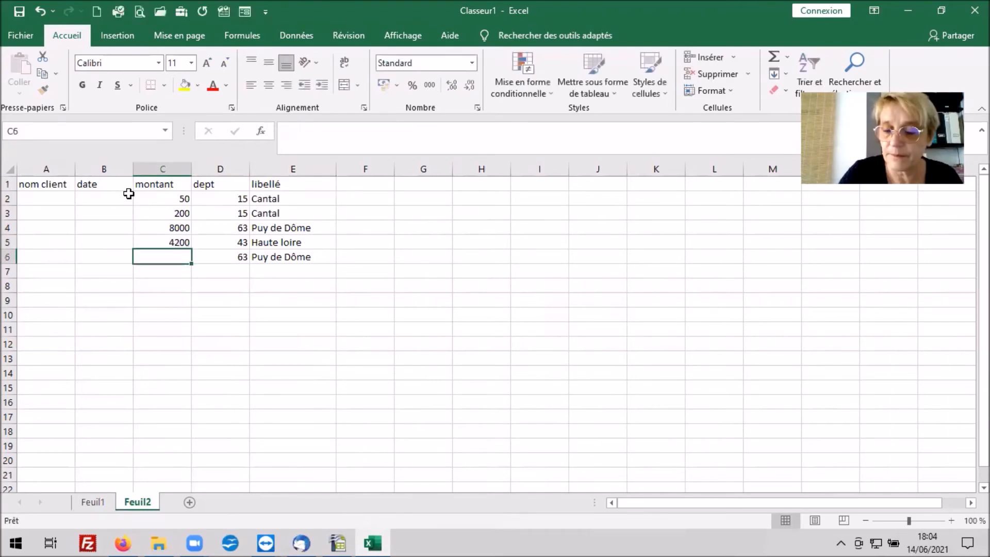
pyautogui.write('1200')
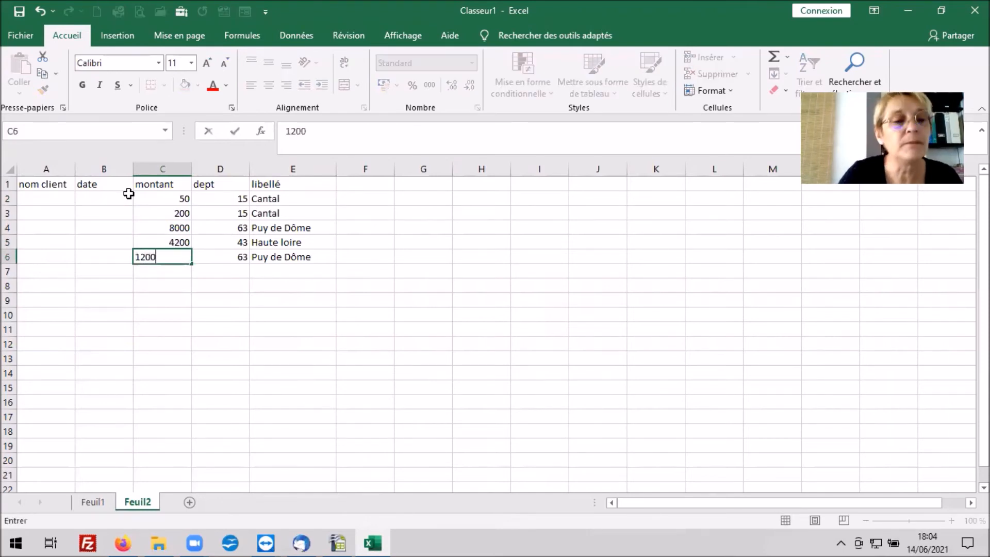
pyautogui.press('Return')
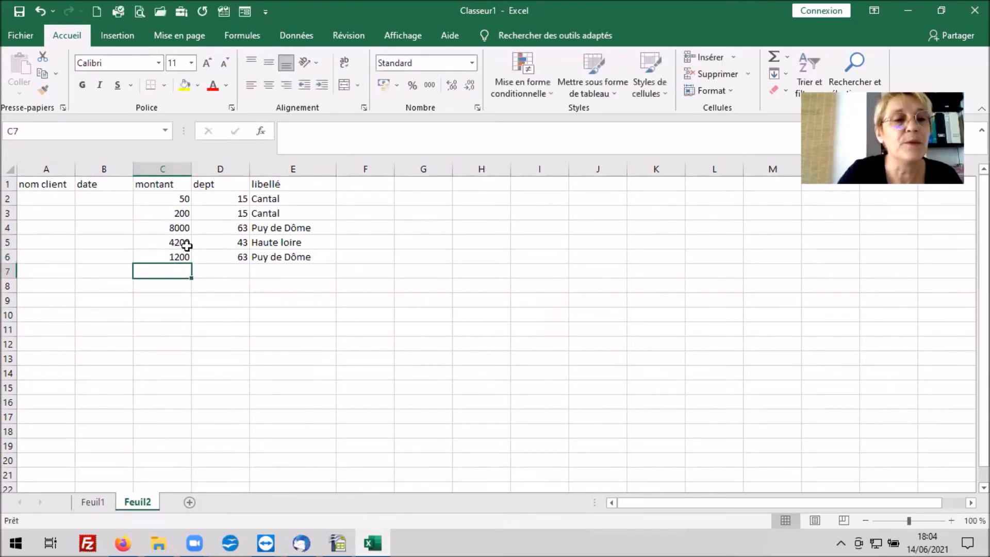
# Step: Add the column header "remise" in F1, beside the "libellé" column
pyautogui.click(369, 185)
pyautogui.write('re')
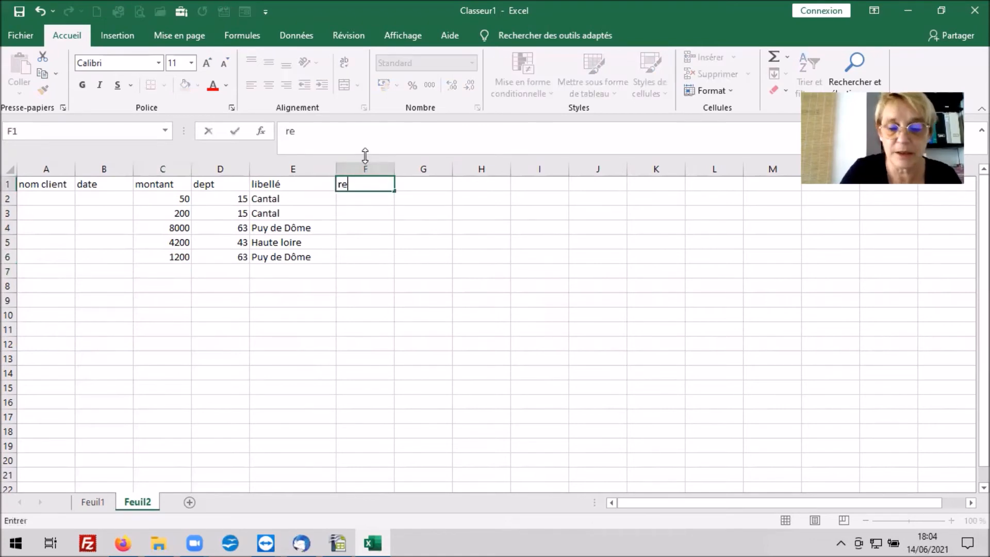
pyautogui.write('mise')
pyautogui.press('Return')
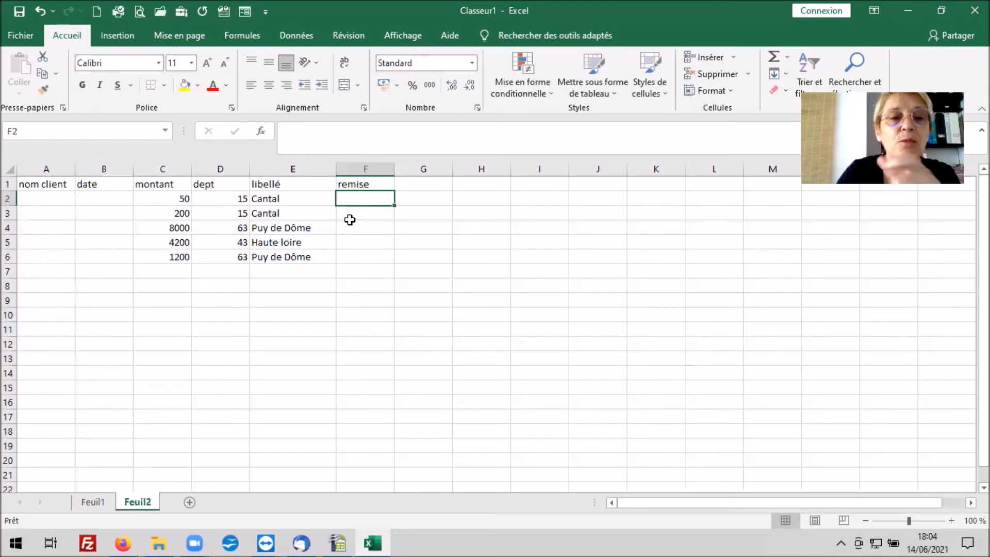
# Step: Enter the approximate-match lookup formula =RECHERCHEV(C2;remises;2;VRAI) in F2
pyautogui.write('=rech')
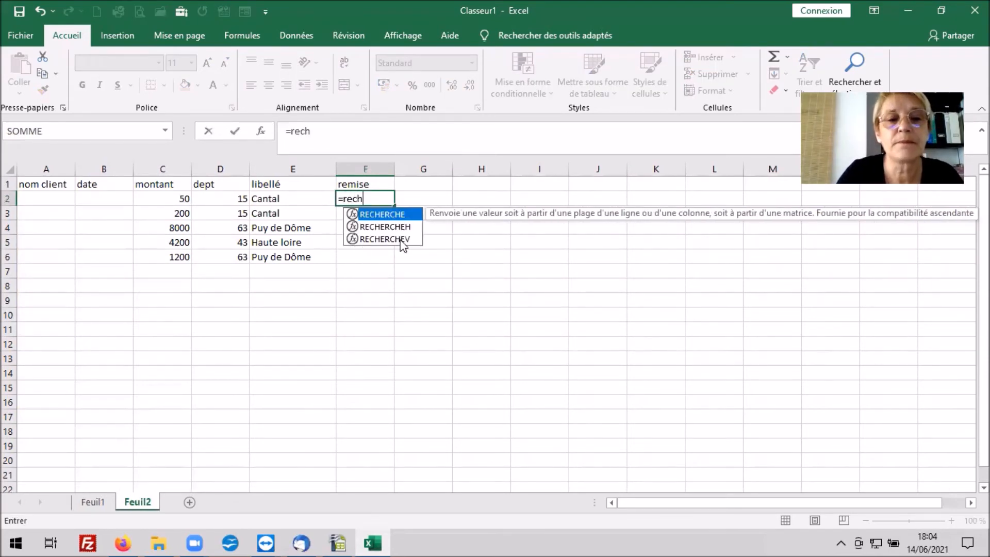
pyautogui.doubleClick(385, 239)
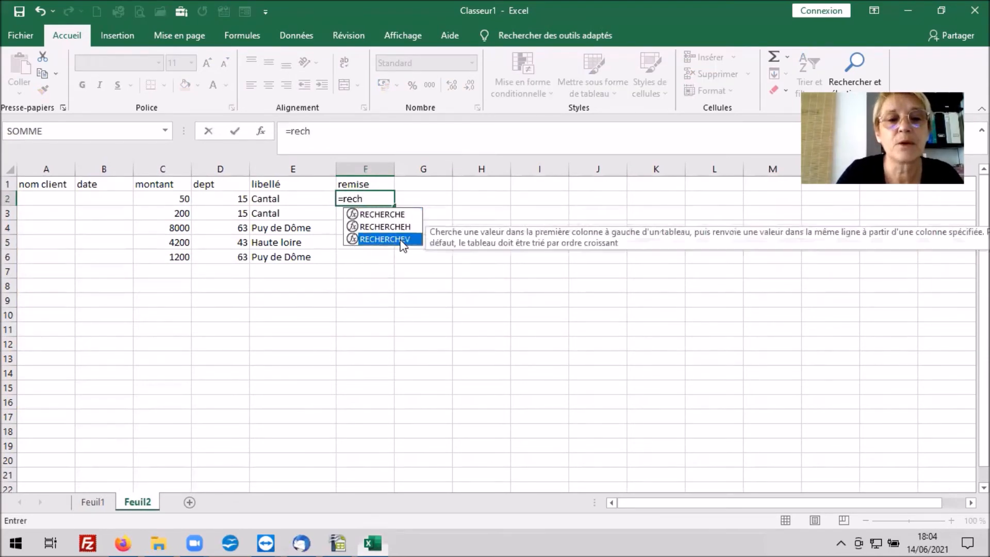
pyautogui.click(181, 198)
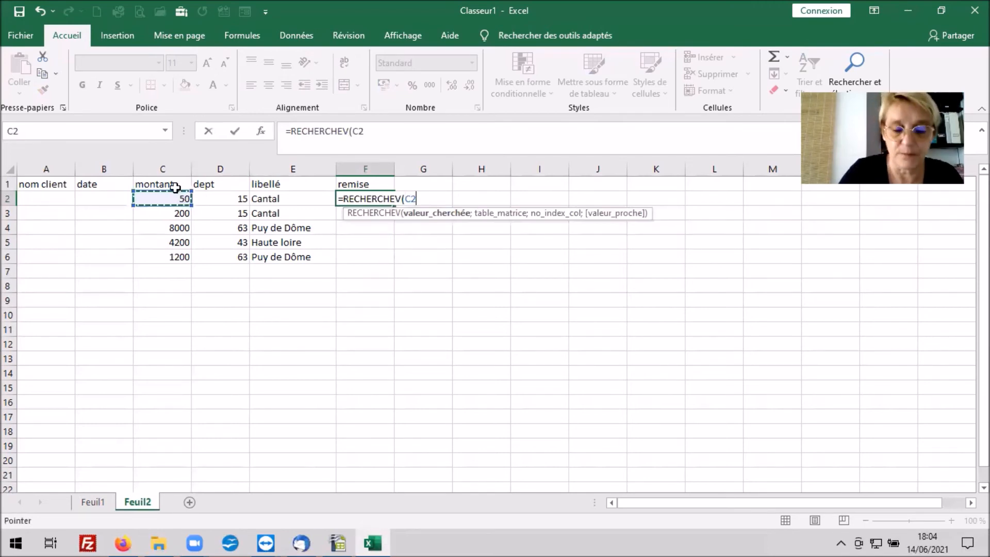
pyautogui.write(';remi')
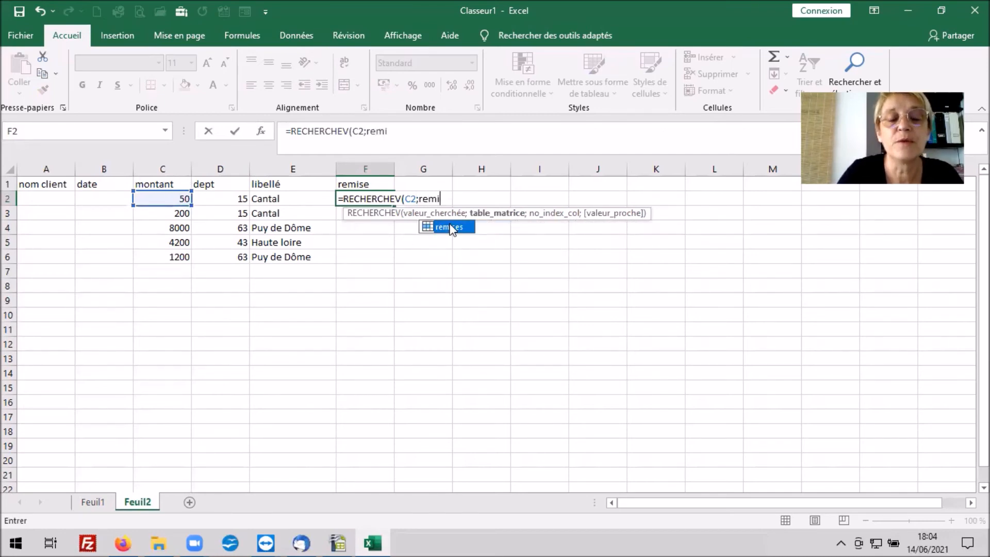
pyautogui.doubleClick(452, 228)
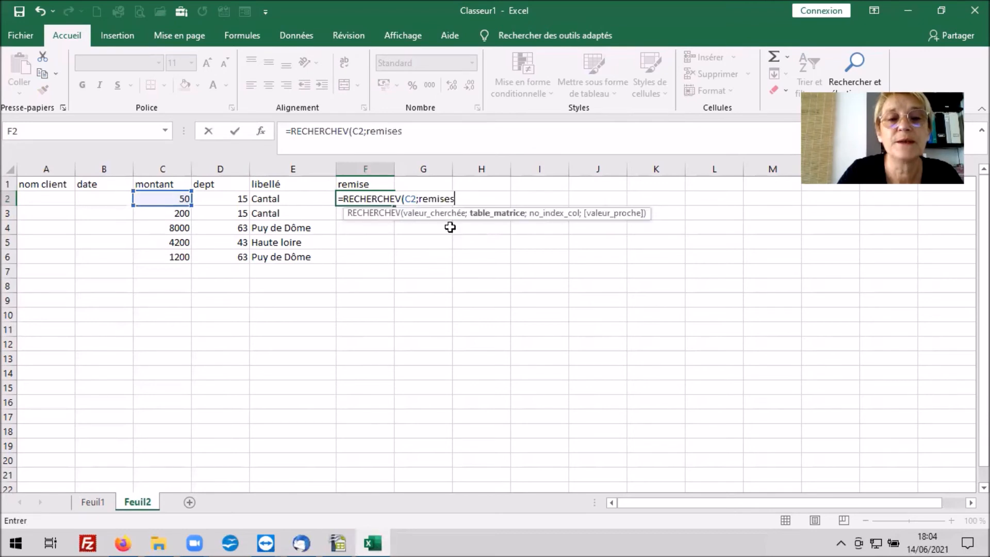
pyautogui.write(';2')
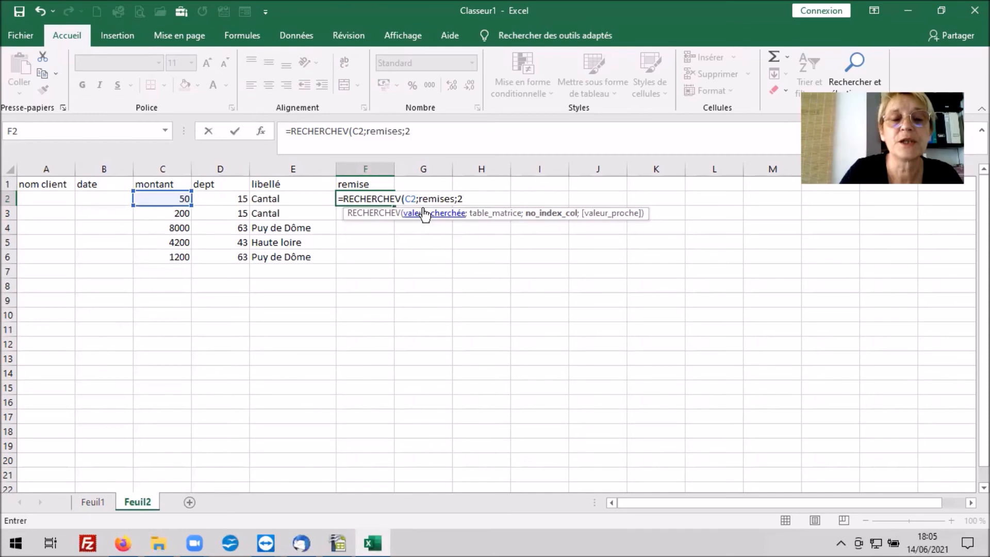
pyautogui.write(';')
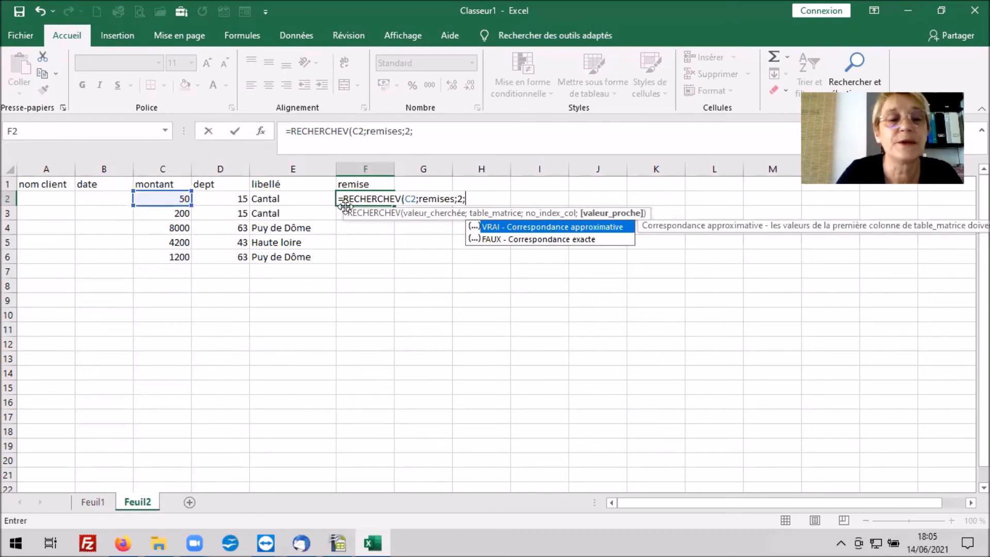
pyautogui.doubleClick(557, 228)
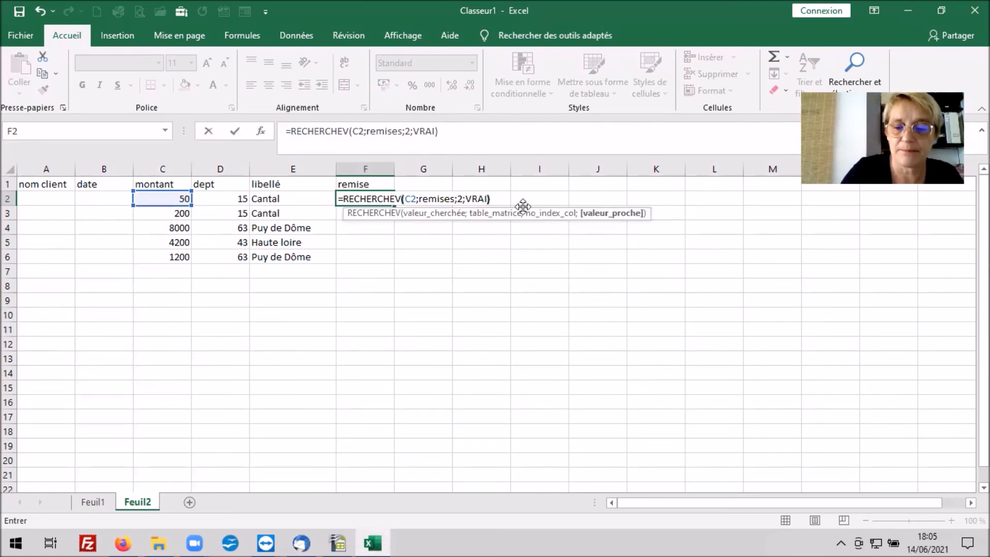
pyautogui.write(')')
pyautogui.press('Return')
# Step: Copy the F2 discount formula down to F6 and format F2:F6 as percentages with two decimals
pyautogui.click(390, 201)
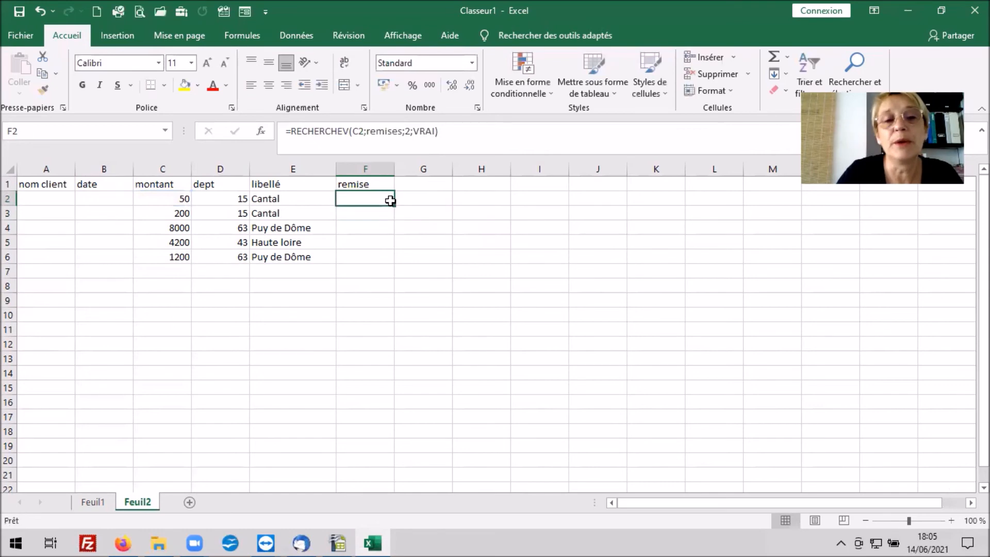
pyautogui.moveTo(395, 204); pyautogui.dragTo(400, 264)
pyautogui.click(407, 86)
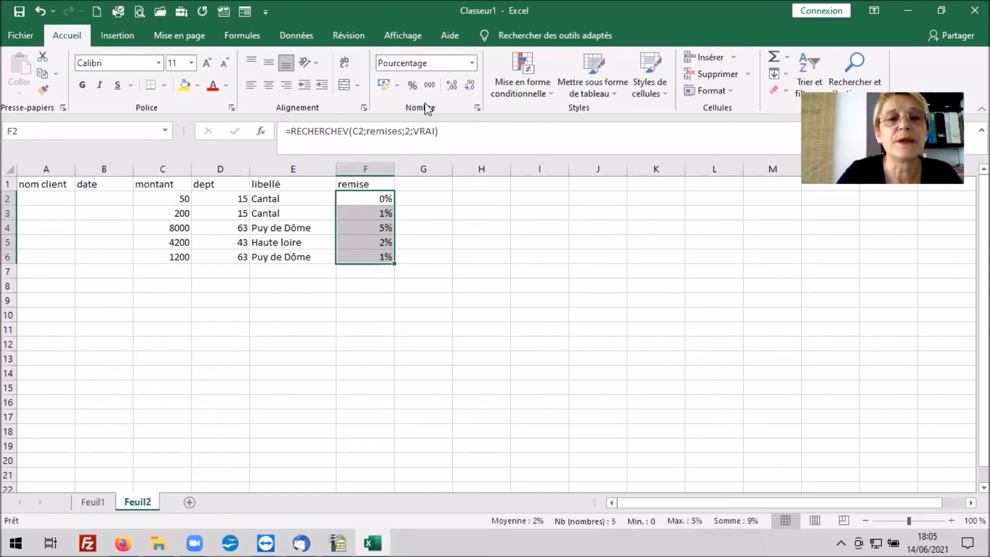
pyautogui.click(451, 86)
pyautogui.click(451, 85)
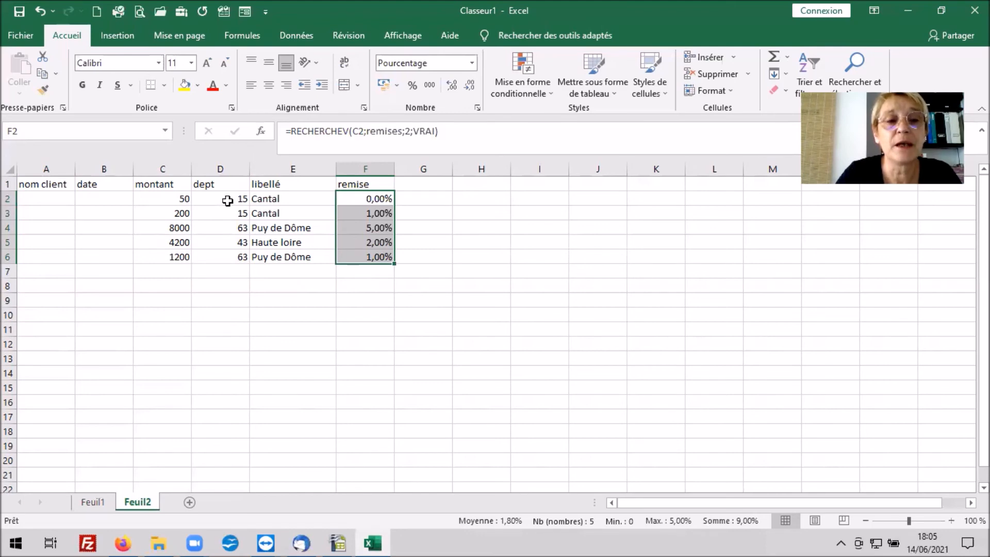
# Step: On Feuil1, examine the department and discount lookup tables, comparing their first and second columns and the thresholds in A15:A18
pyautogui.click(93, 502)
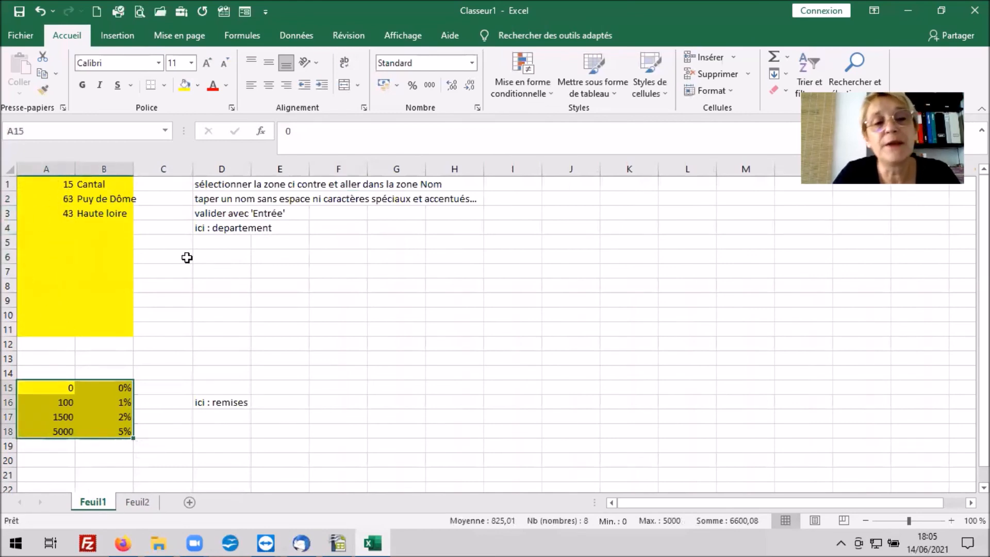
pyautogui.click(403, 261)
pyautogui.click(461, 272)
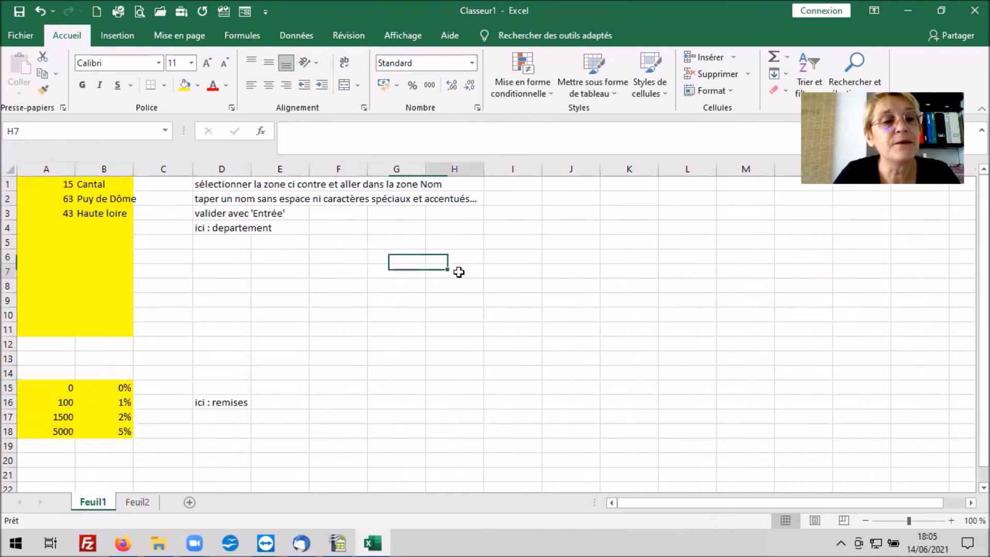
pyautogui.click(520, 273)
pyautogui.click(395, 290)
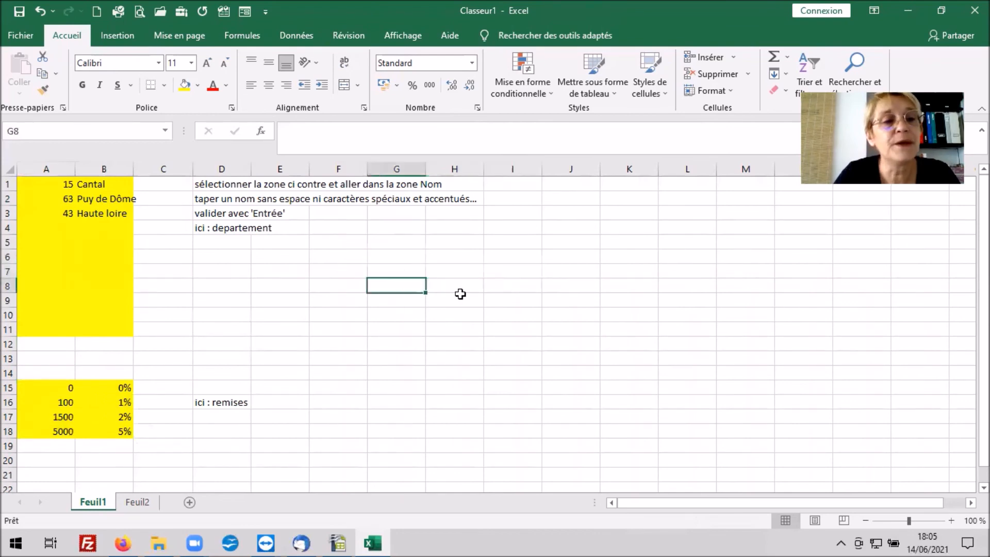
pyautogui.click(458, 289)
pyautogui.click(520, 288)
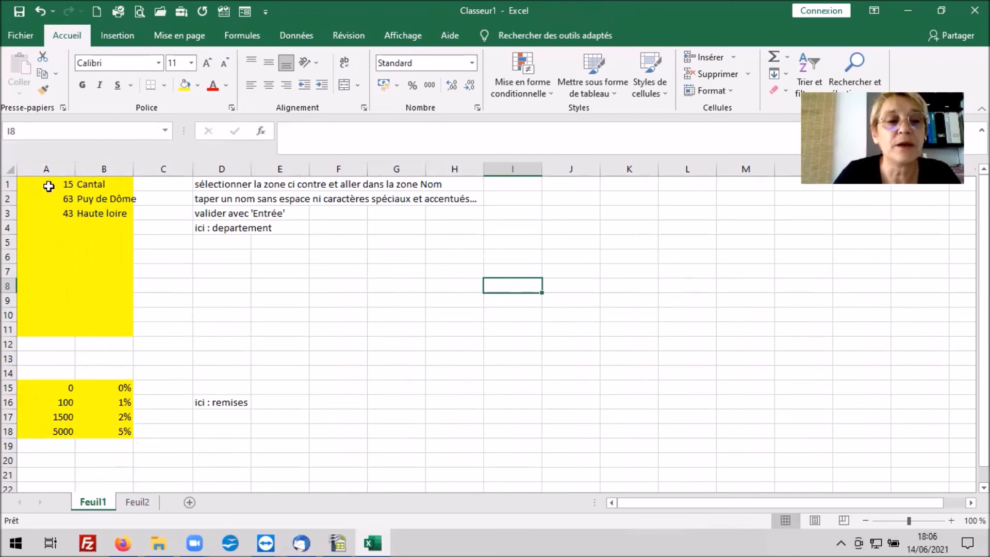
pyautogui.click(48, 187)
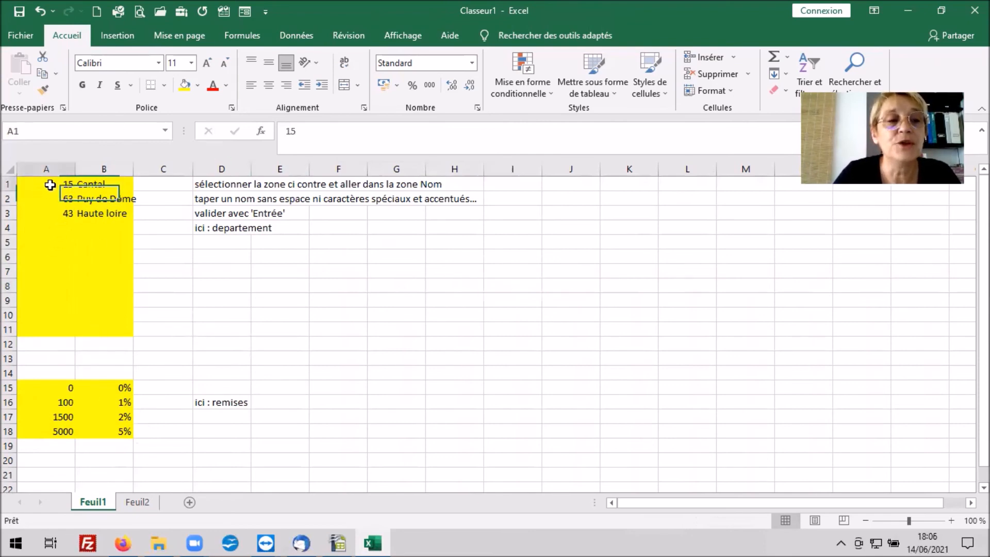
pyautogui.click(107, 186)
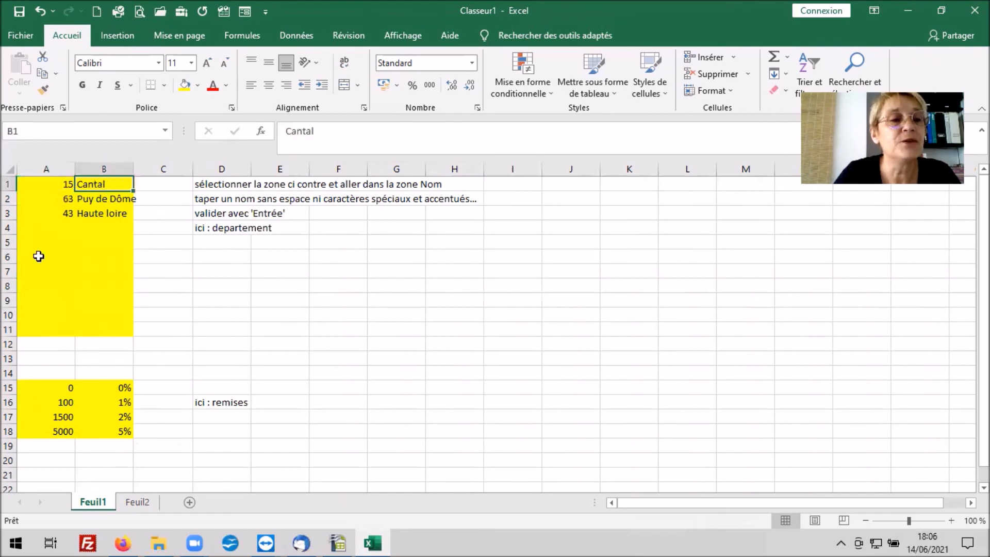
pyautogui.click(63, 389)
pyautogui.click(114, 387)
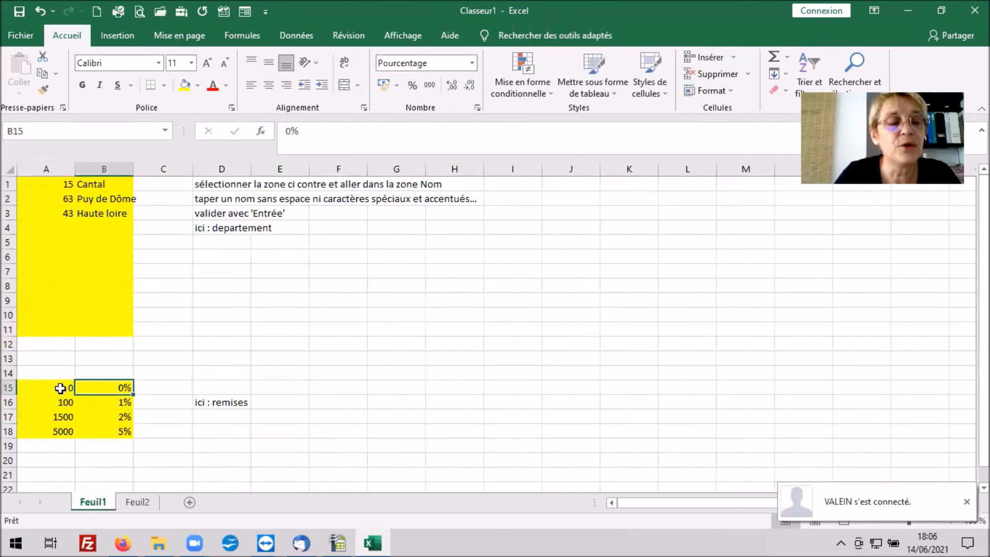
pyautogui.moveTo(60, 388); pyautogui.dragTo(63, 431)
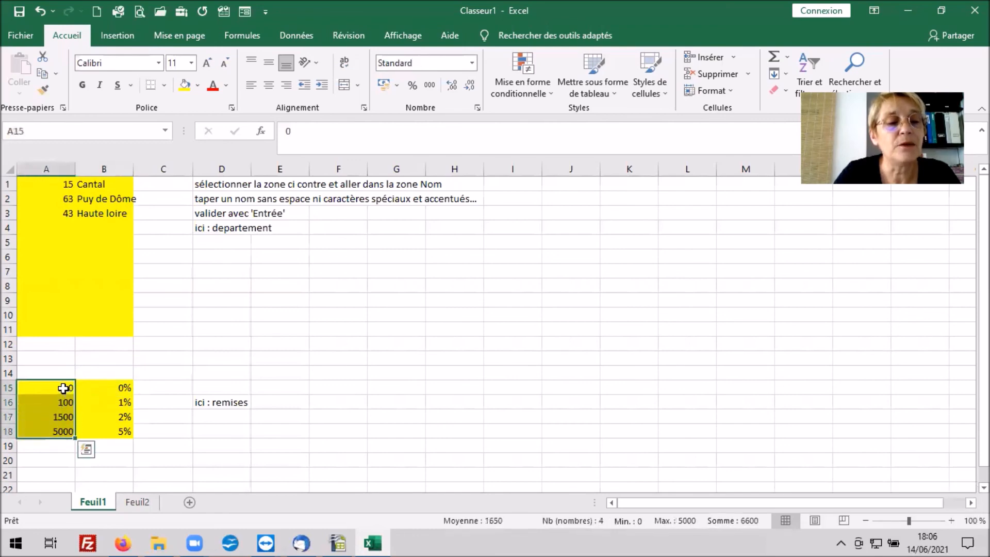